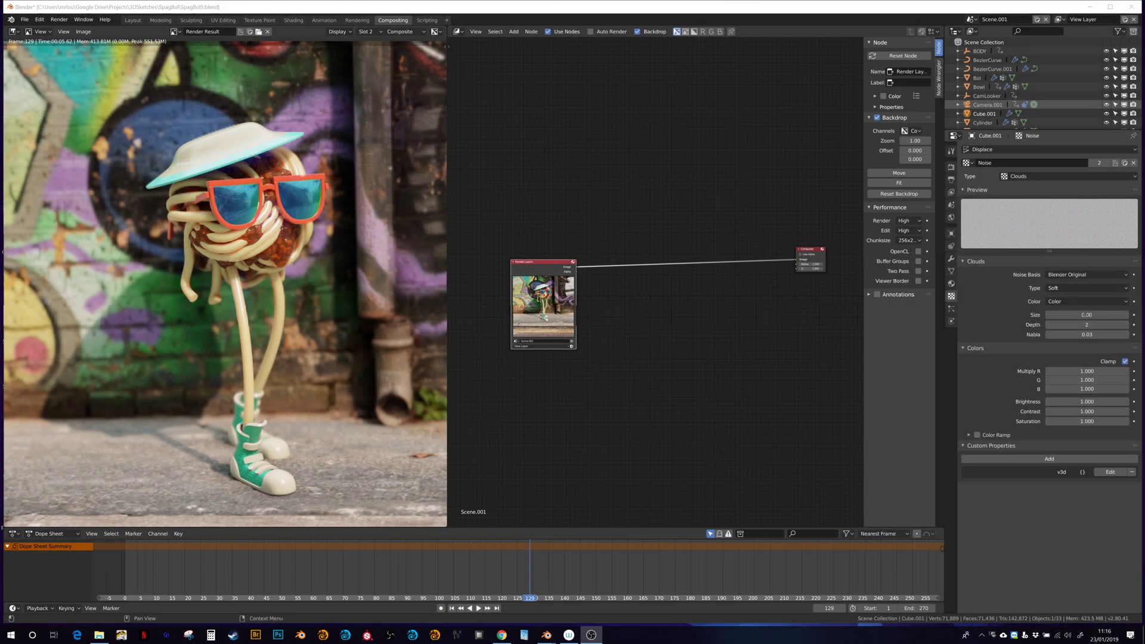
Shift the Render Layers node slightly up and left in the compositor.
drag(551, 285, 533, 265)
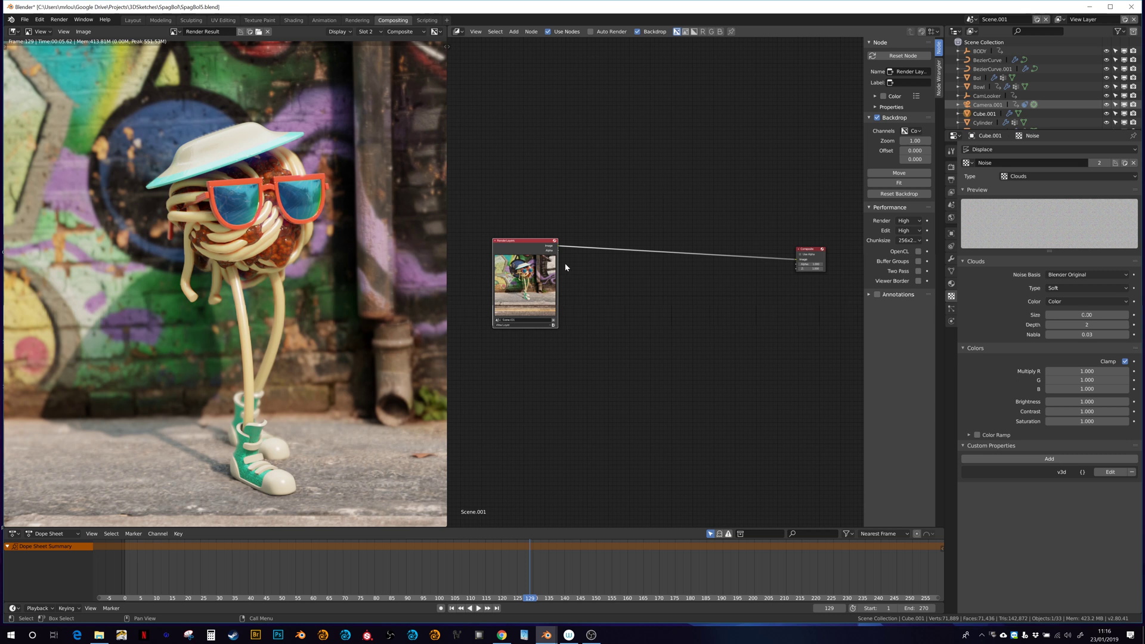
Add an Ellipse Mask node below the Render Layers node.
scroll(280, 169, down, 3)
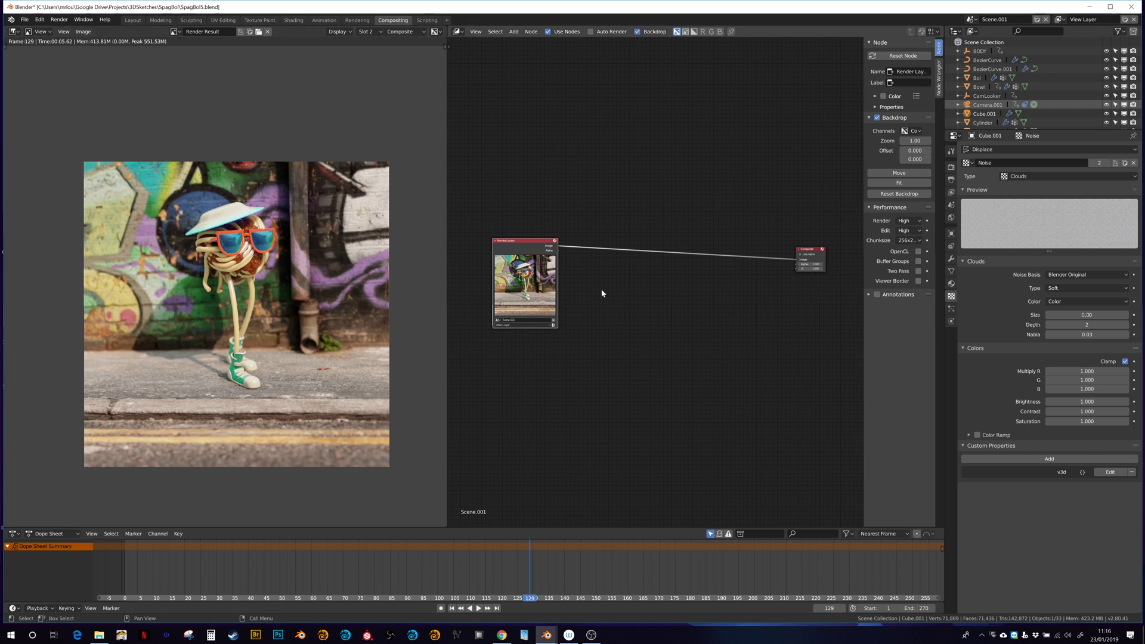
drag(530, 287, 520, 278)
key(shift+a)
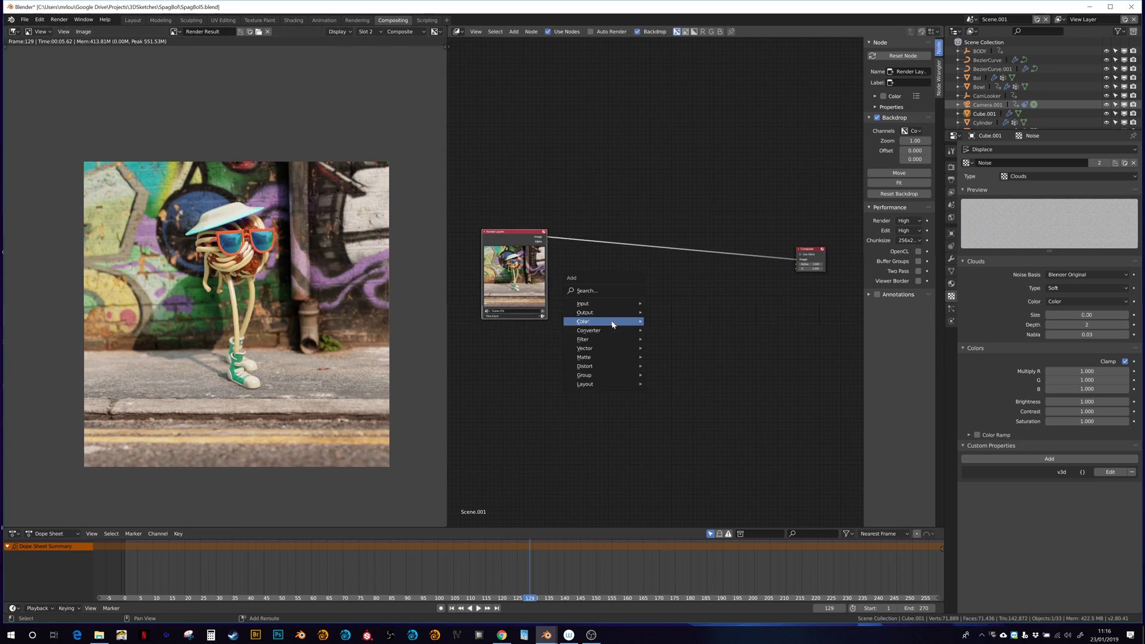
mouse_move(613, 325)
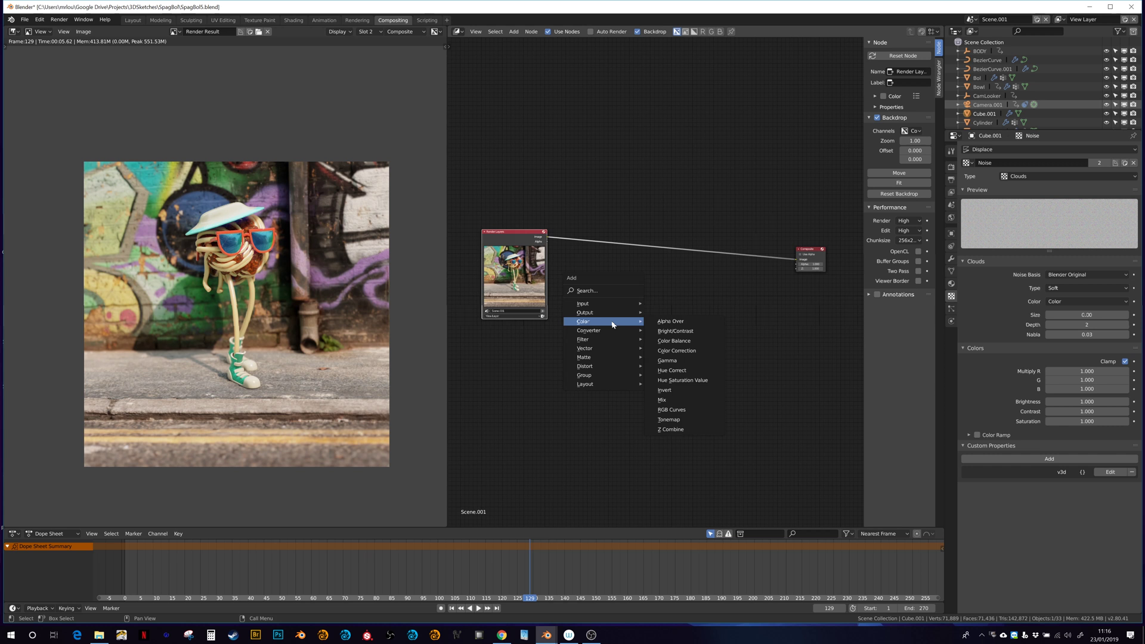
mouse_move(593, 362)
click(680, 445)
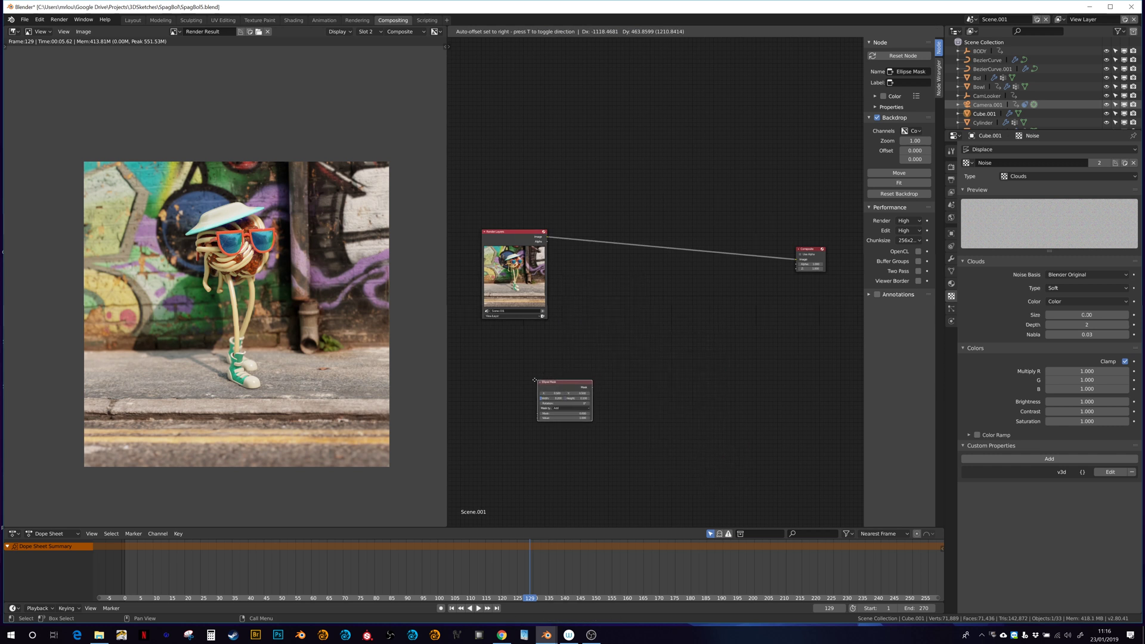
click(540, 377)
Insert an RGB Curves node between Render Layers and Composite, with the Ellipse Mask feeding its Factor.
key(shift+a)
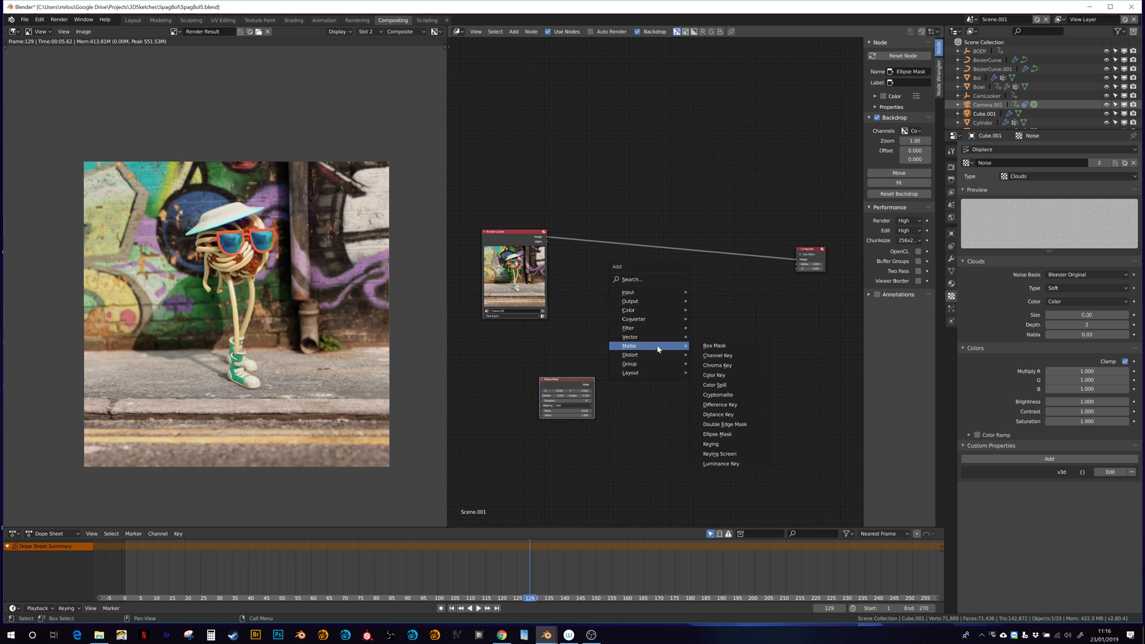
mouse_move(650, 310)
click(717, 399)
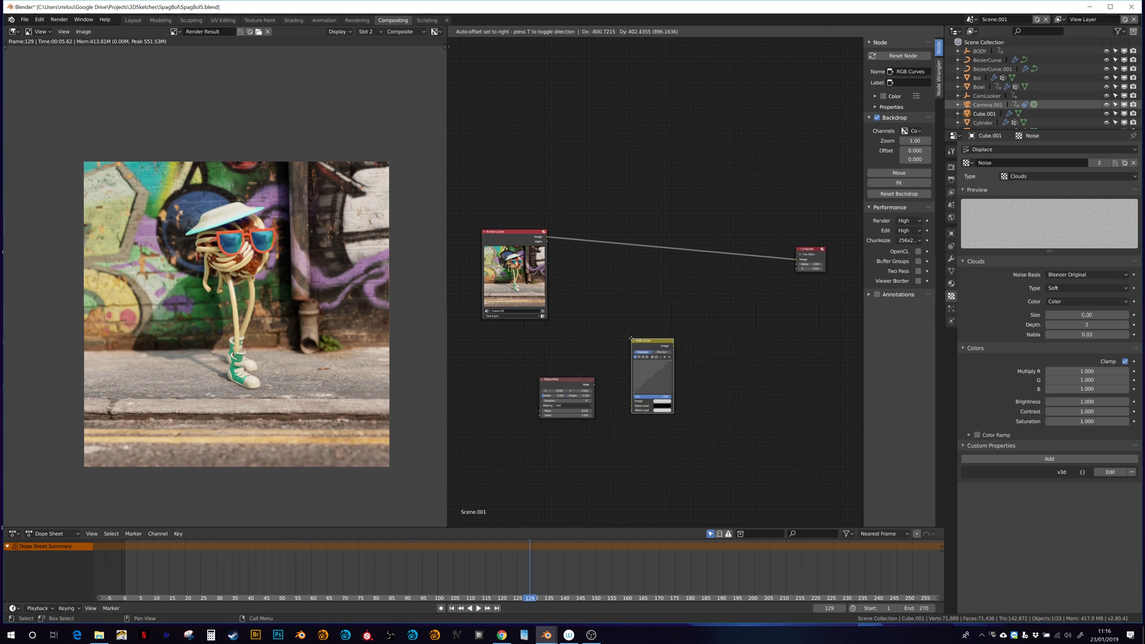
click(633, 341)
drag(546, 237, 603, 306)
drag(642, 347, 630, 234)
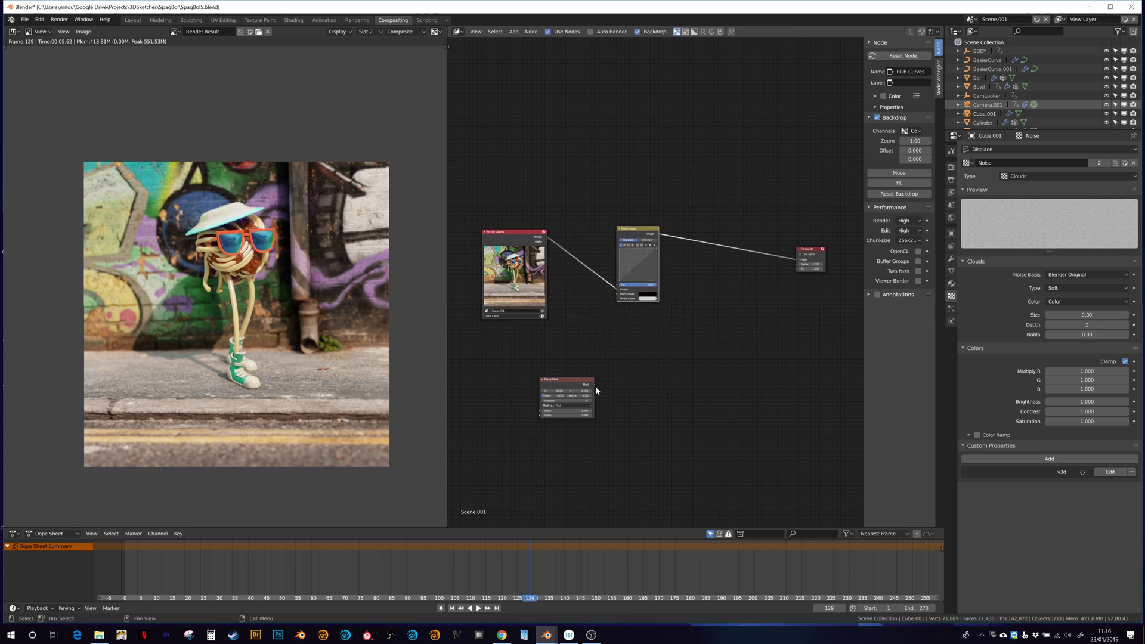
drag(595, 385, 616, 288)
Add a control point in the middle of the RGB curve.
drag(656, 250, 659, 256)
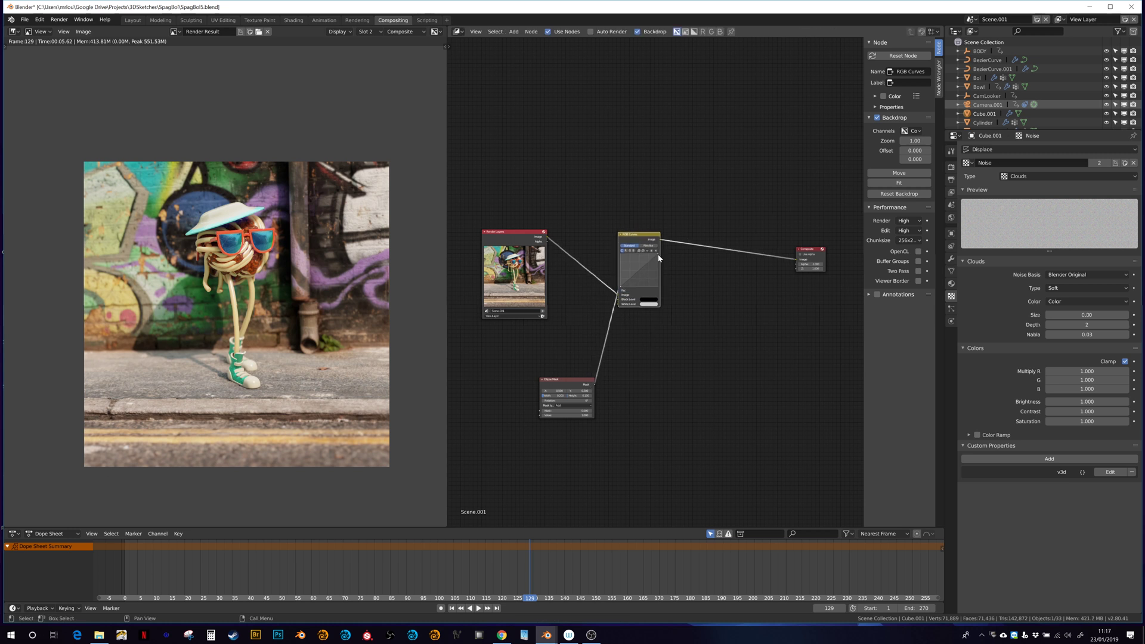
click(659, 257)
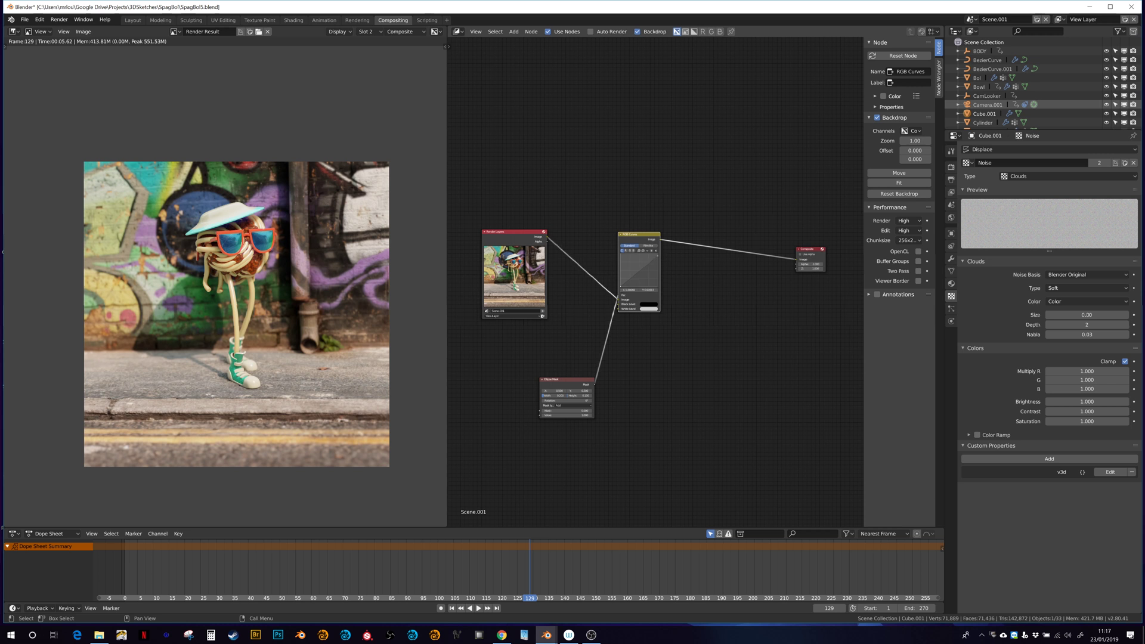
click(641, 272)
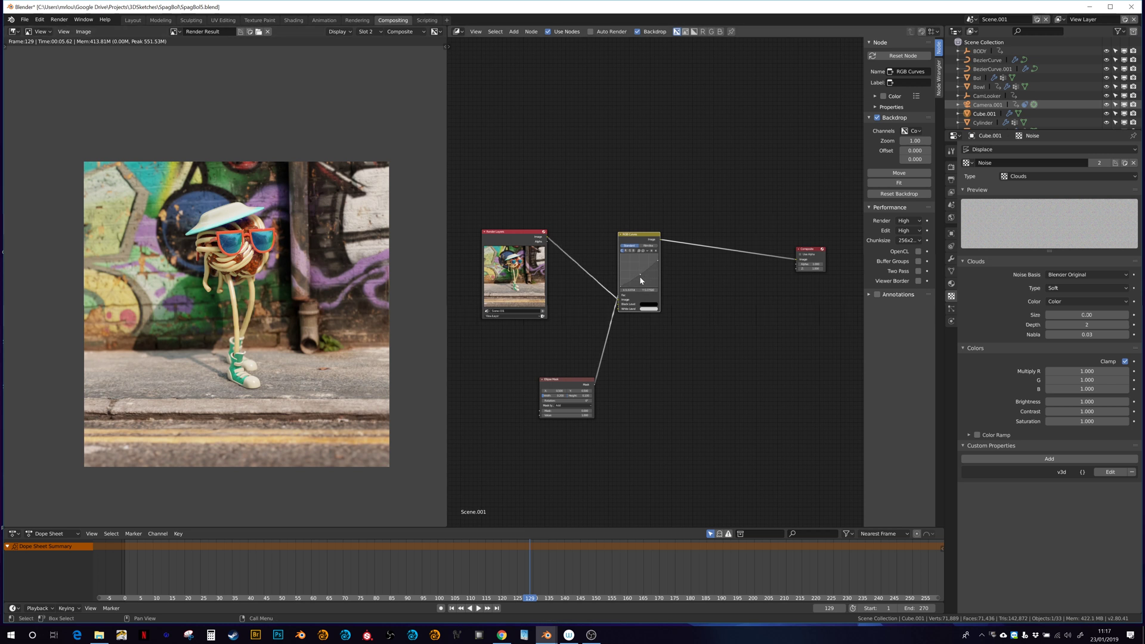
Lower the mid curve point slightly and insert an Invert node on the mask link.
drag(640, 273, 644, 281)
drag(563, 380, 546, 391)
key(shift+a)
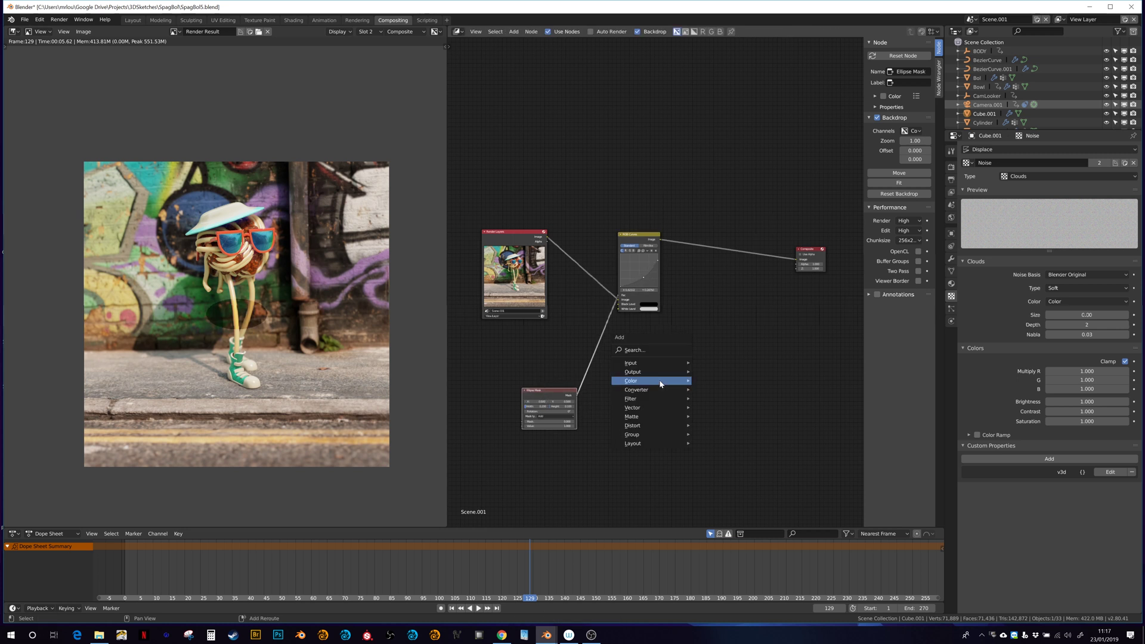
mouse_move(650, 381)
click(713, 449)
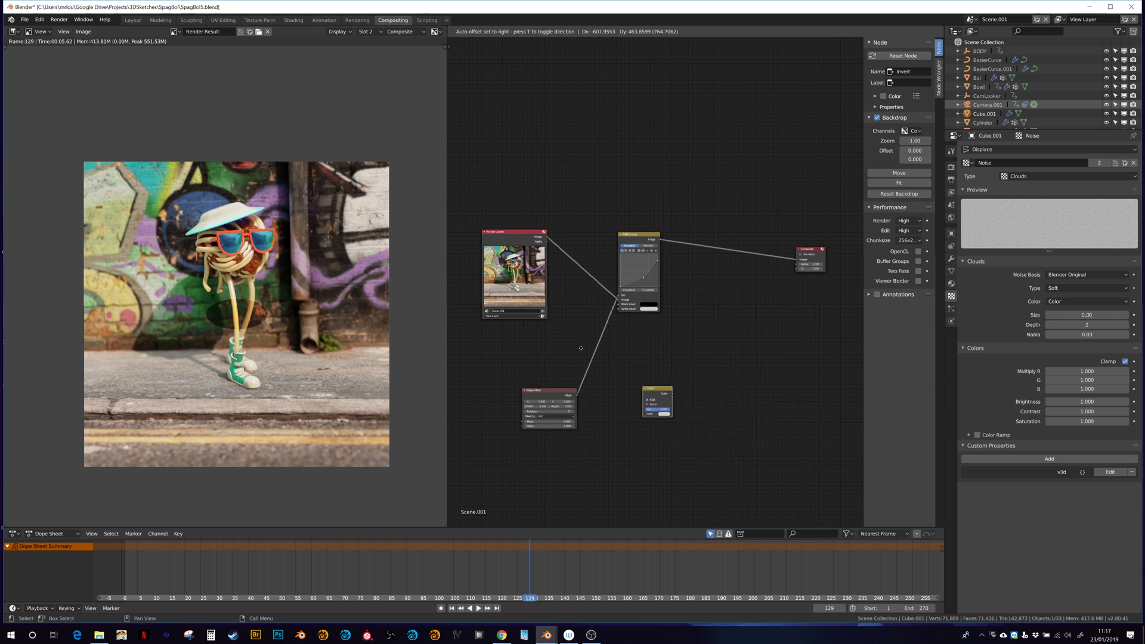
click(608, 377)
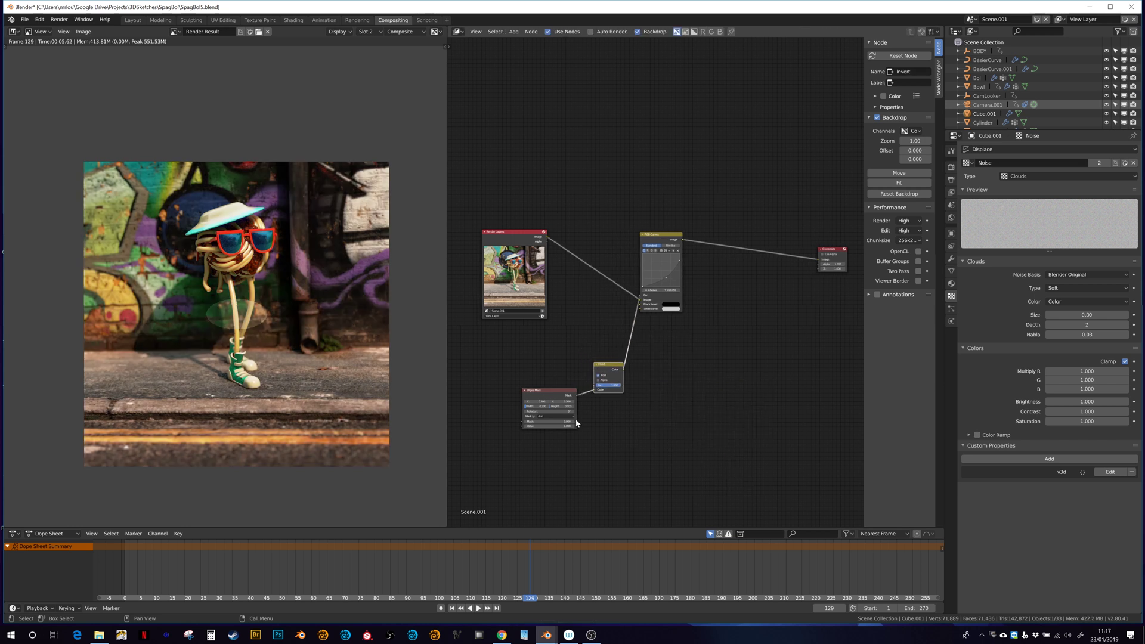
Set the Ellipse Mask width and height to 0.8.
click(540, 405)
text(0.8)
key(Tab)
text(0.8)
key(Return)
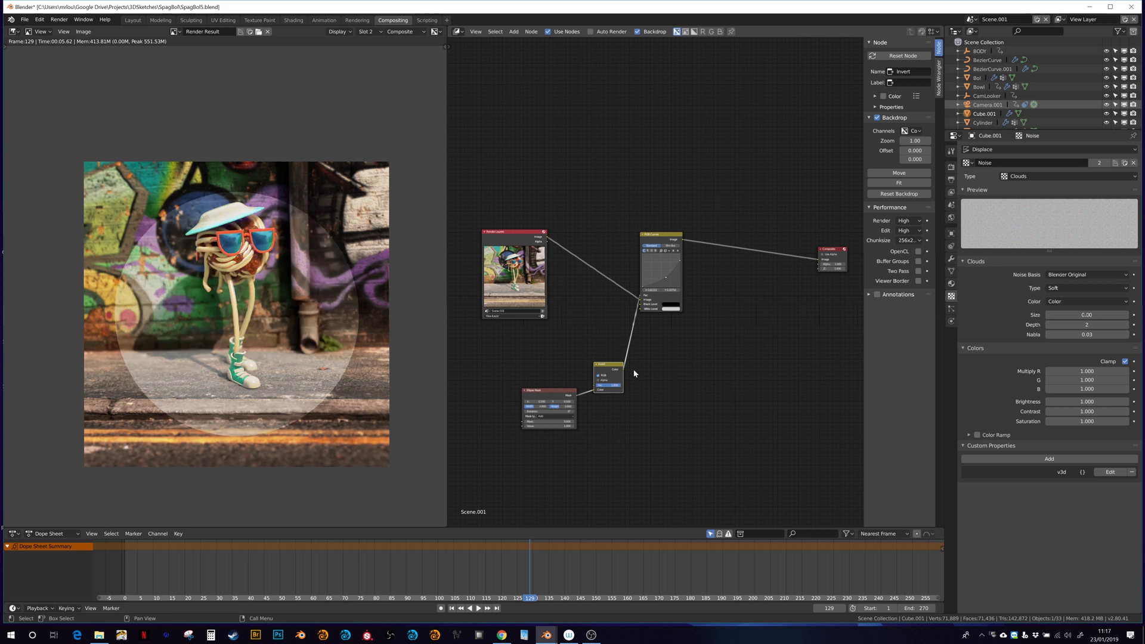
Insert a Blur node on the link between Invert and RGB Curves.
key(shift+a)
mouse_move(661, 411)
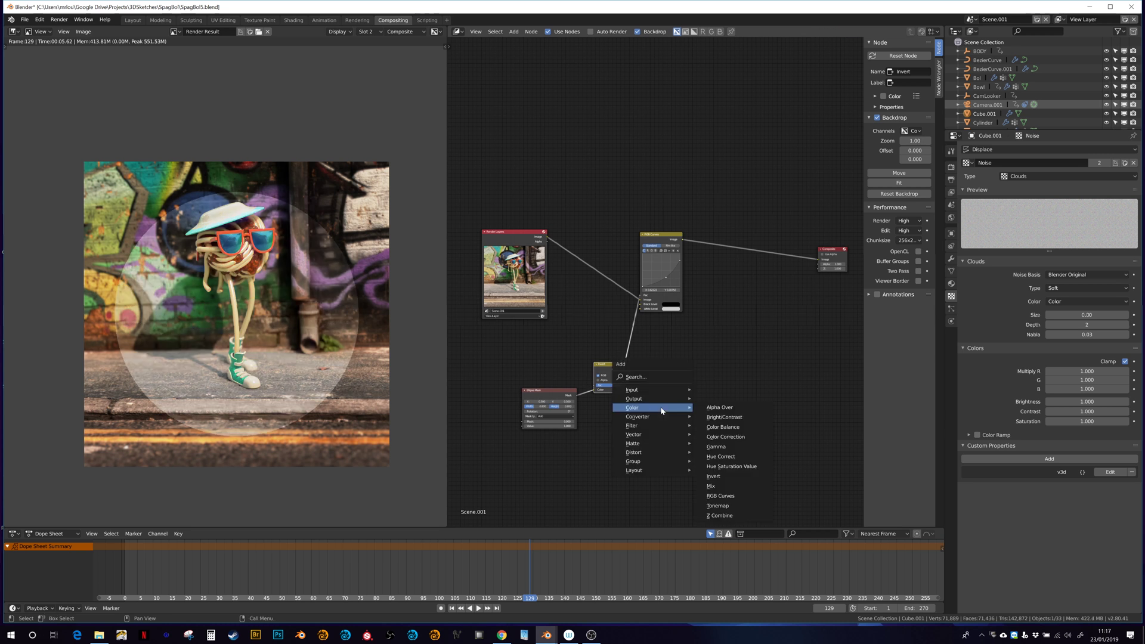
mouse_move(646, 432)
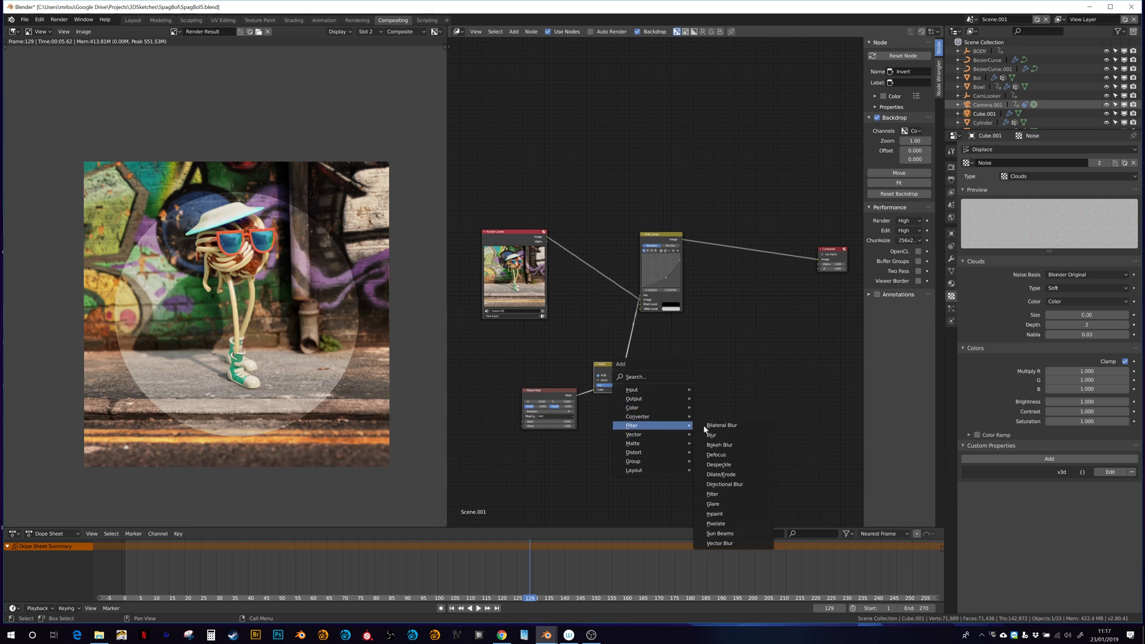
click(713, 435)
click(640, 330)
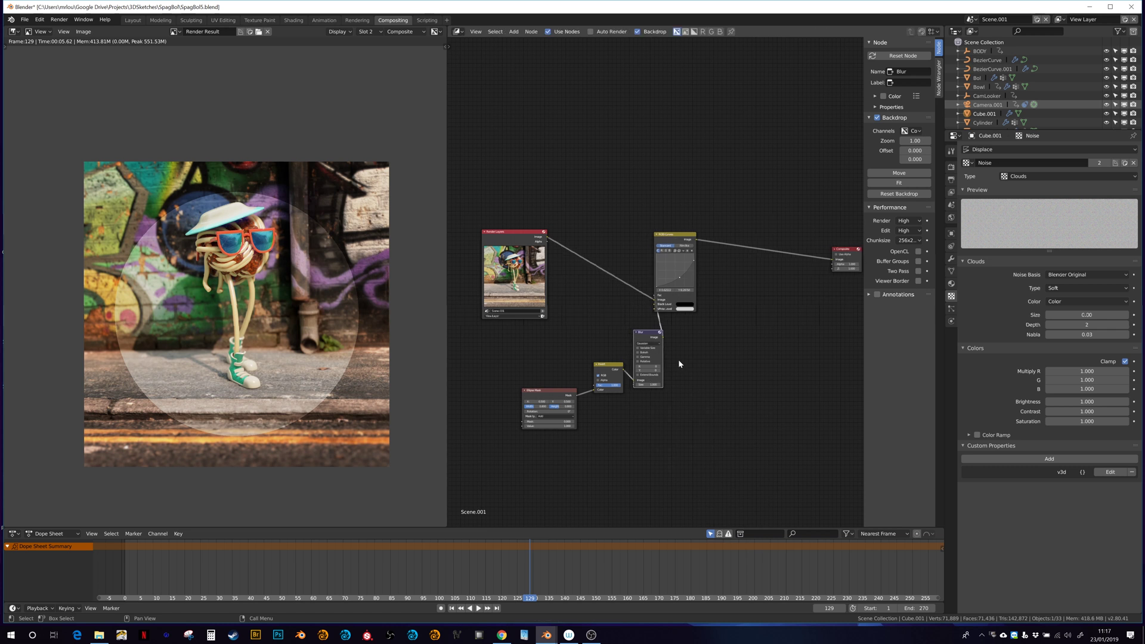
Make the blur size Relative with X set to 0.6, then confirm the Y value.
click(649, 360)
click(661, 376)
click(660, 376)
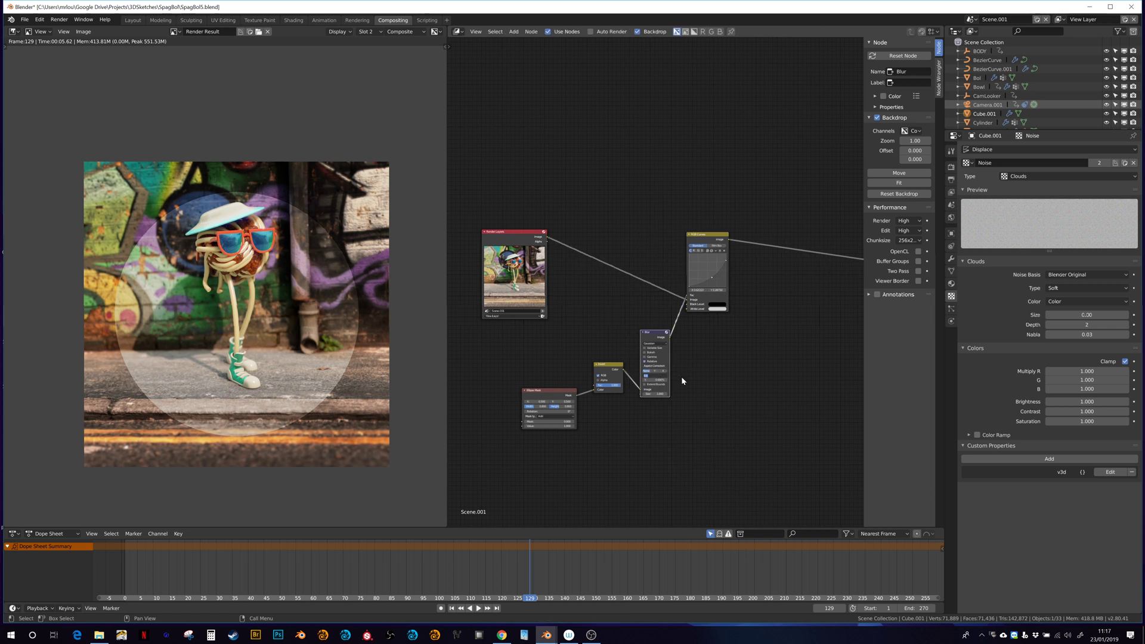
text(0.6)
key(Return)
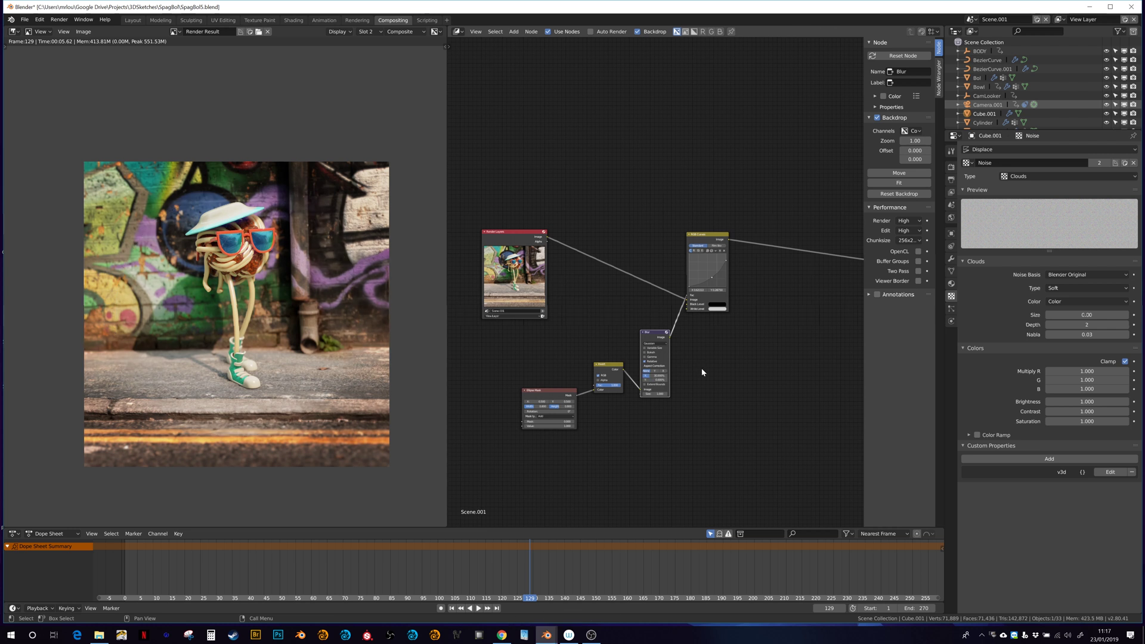
click(656, 380)
key(Return)
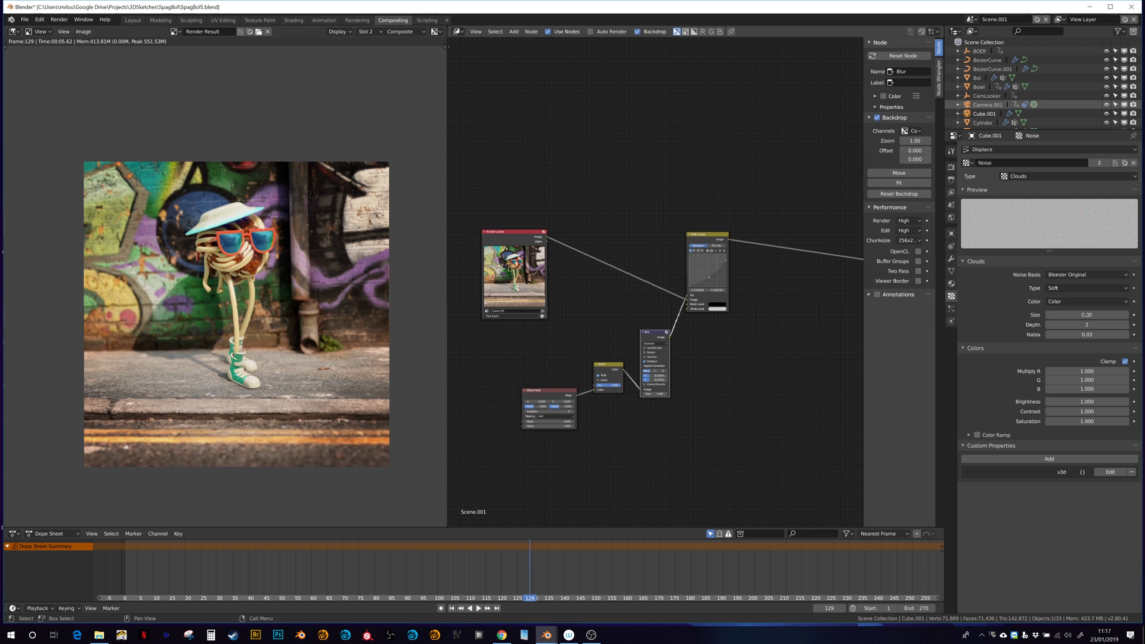
Refine the curve point, shift Render Layers down-left, and zoom in on the face and glasses.
drag(709, 277, 710, 280)
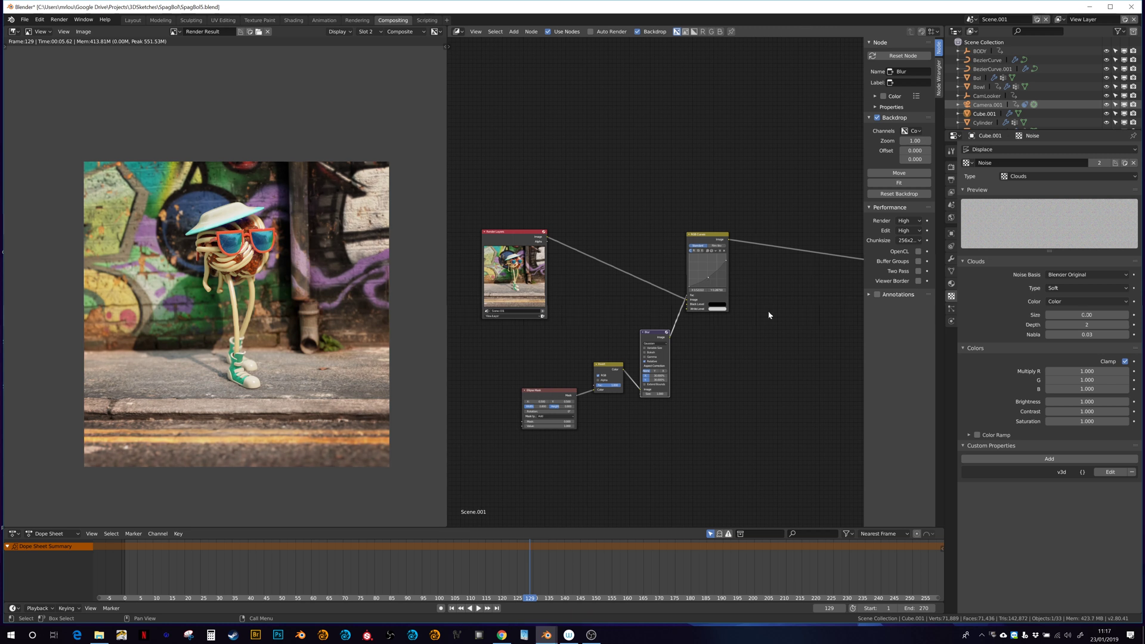
drag(492, 245, 484, 266)
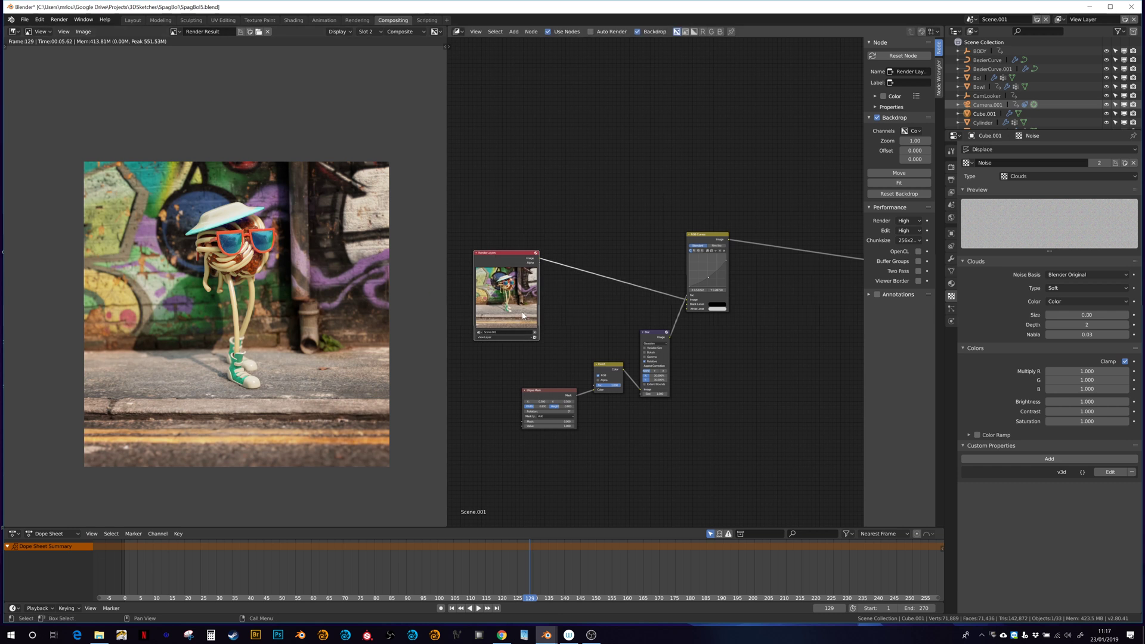
scroll(294, 202, up, 6)
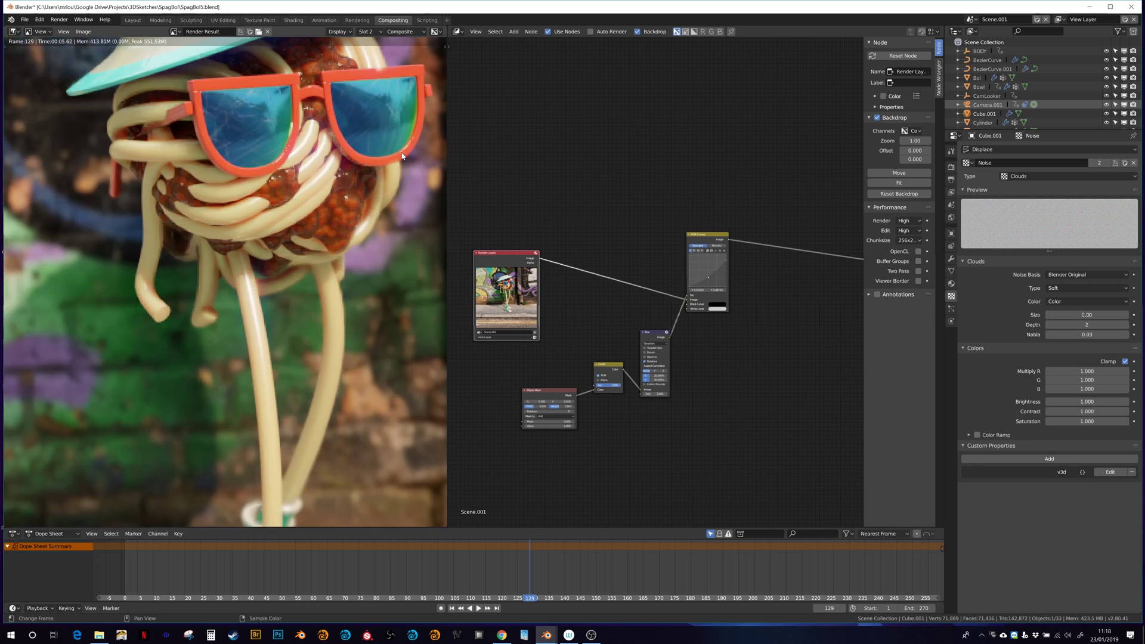
middle_drag(337, 144, 299, 230)
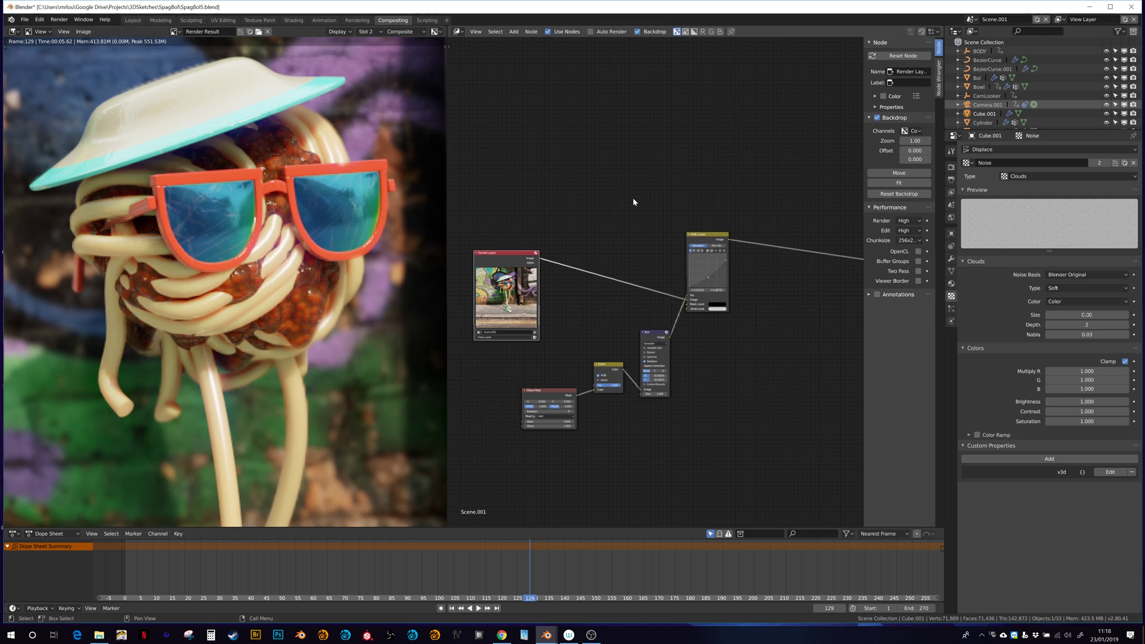
Add a Texture node using the Noise texture with size 0.001.
scroll(632, 198, down, 2)
key(shift+a)
mouse_move(640, 136)
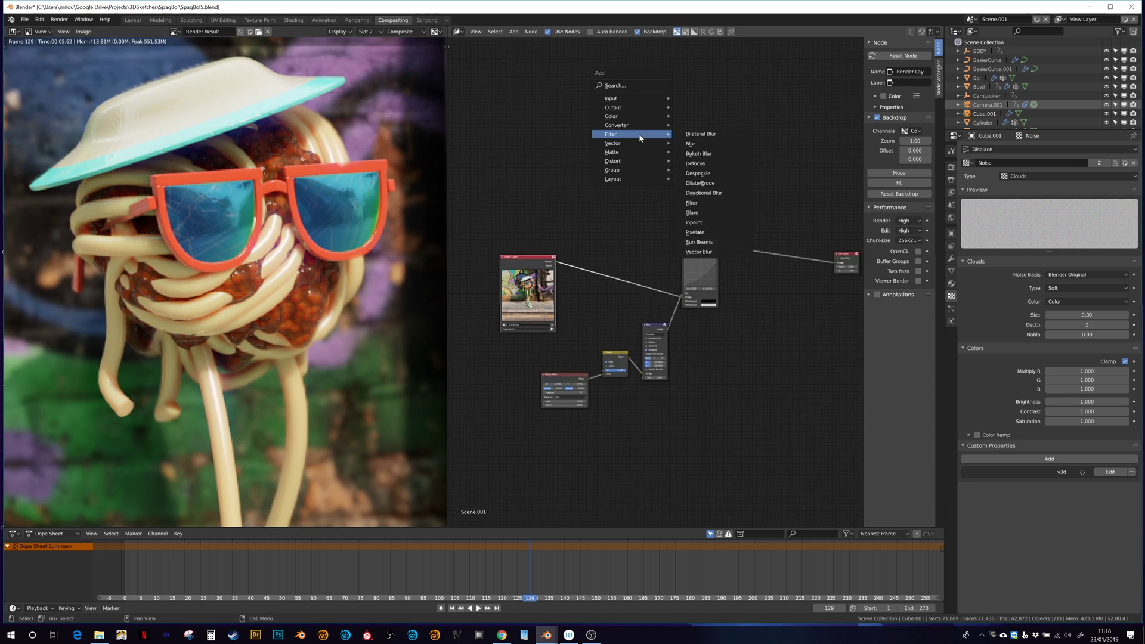
mouse_move(635, 100)
click(694, 179)
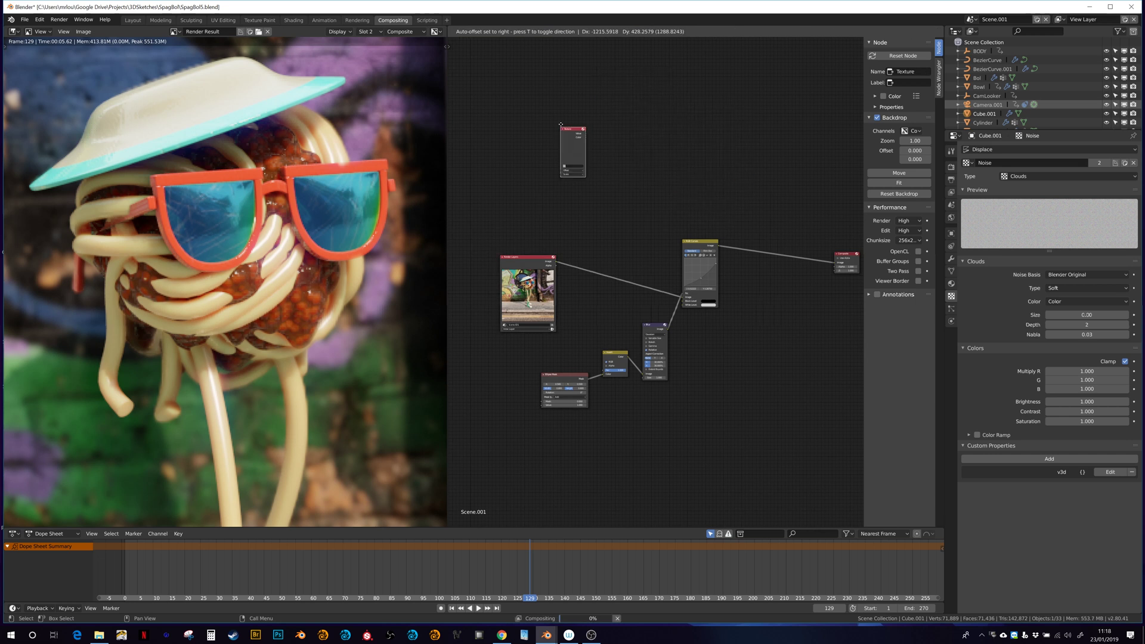
click(577, 156)
click(575, 164)
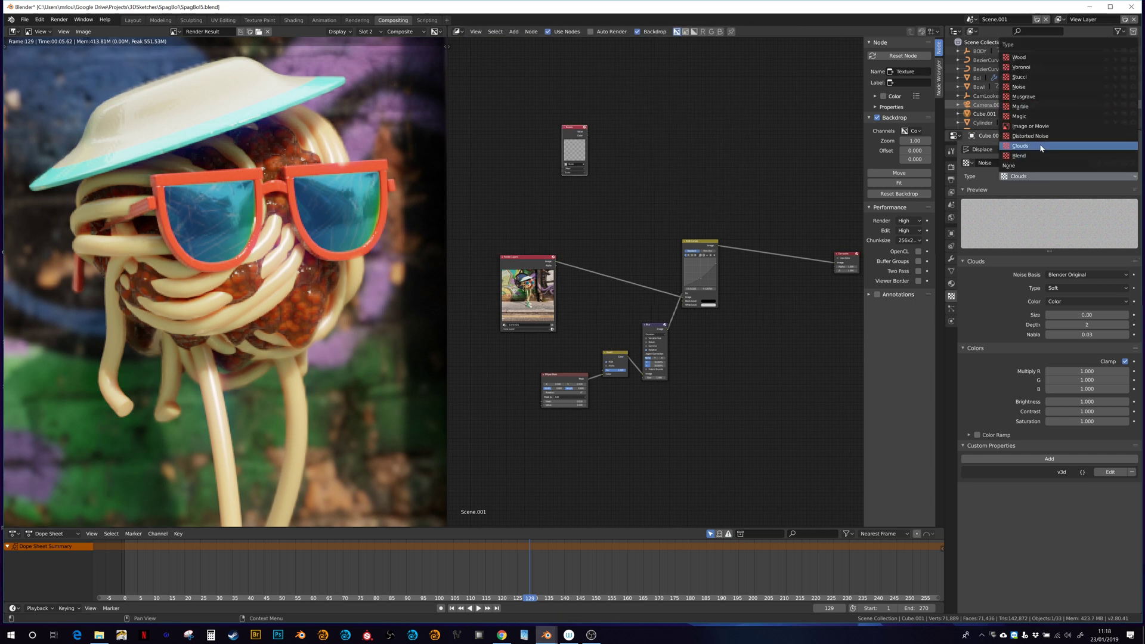
click(1068, 155)
click(1074, 315)
text(0.001)
key(Return)
Insert a Soft Light Mix node before Composite, fed by the noise colour.
key(shift+a)
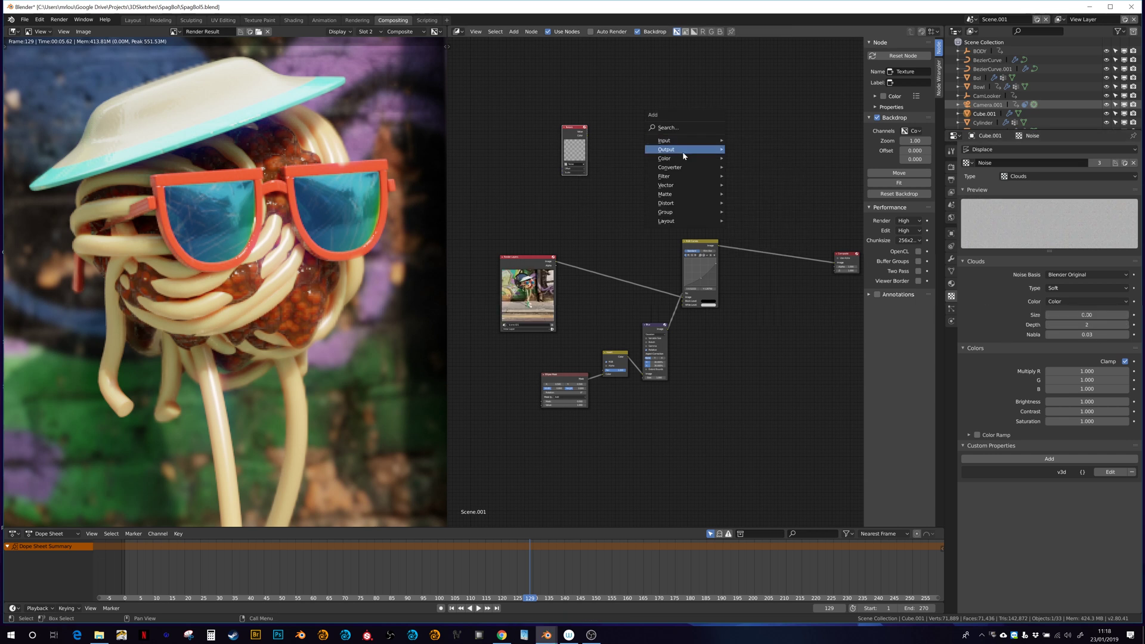
mouse_move(681, 165)
click(763, 237)
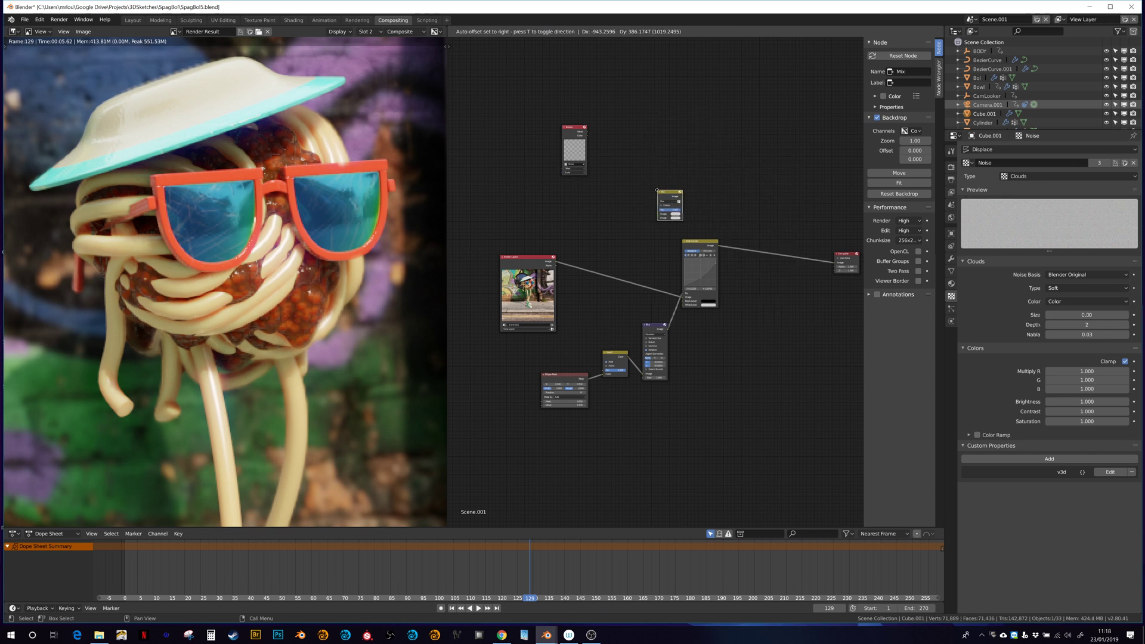
click(756, 236)
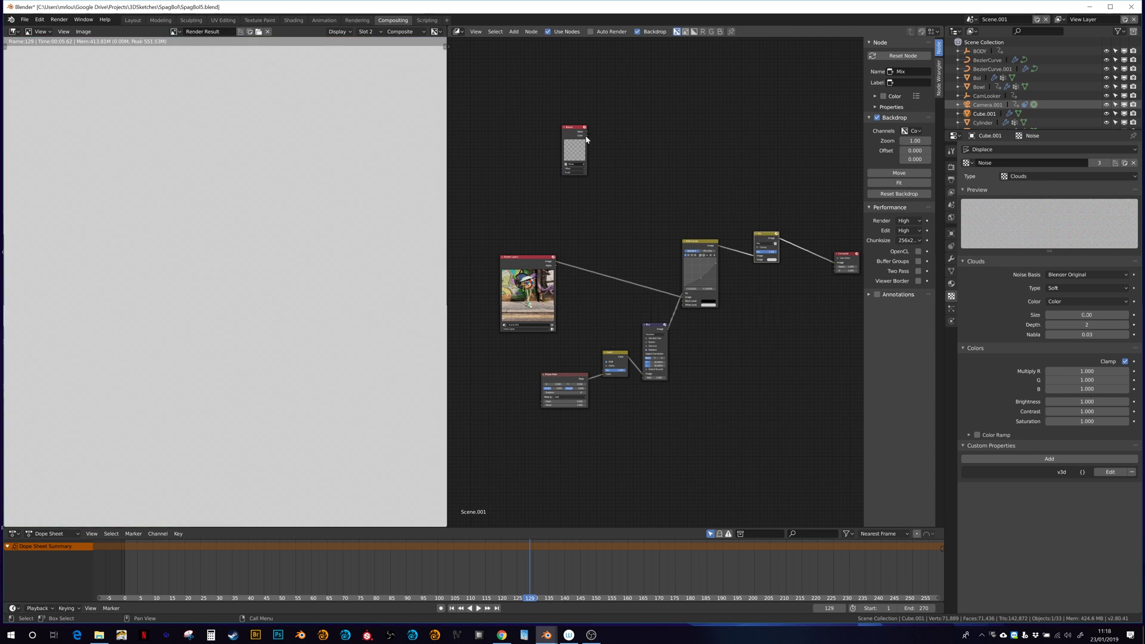
drag(588, 137, 755, 261)
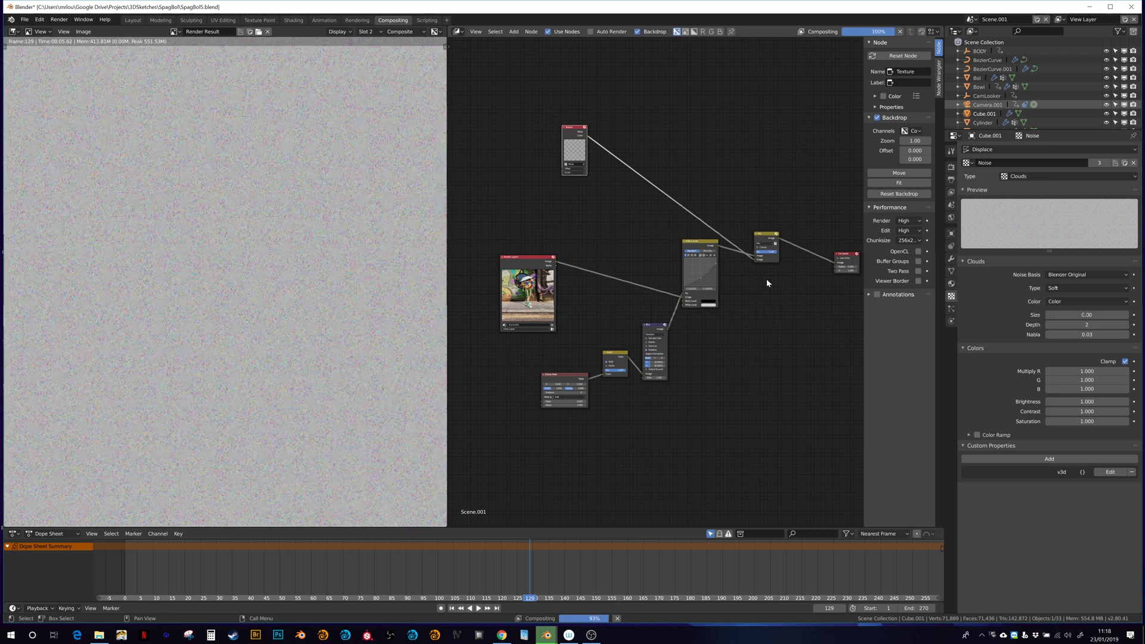
click(765, 243)
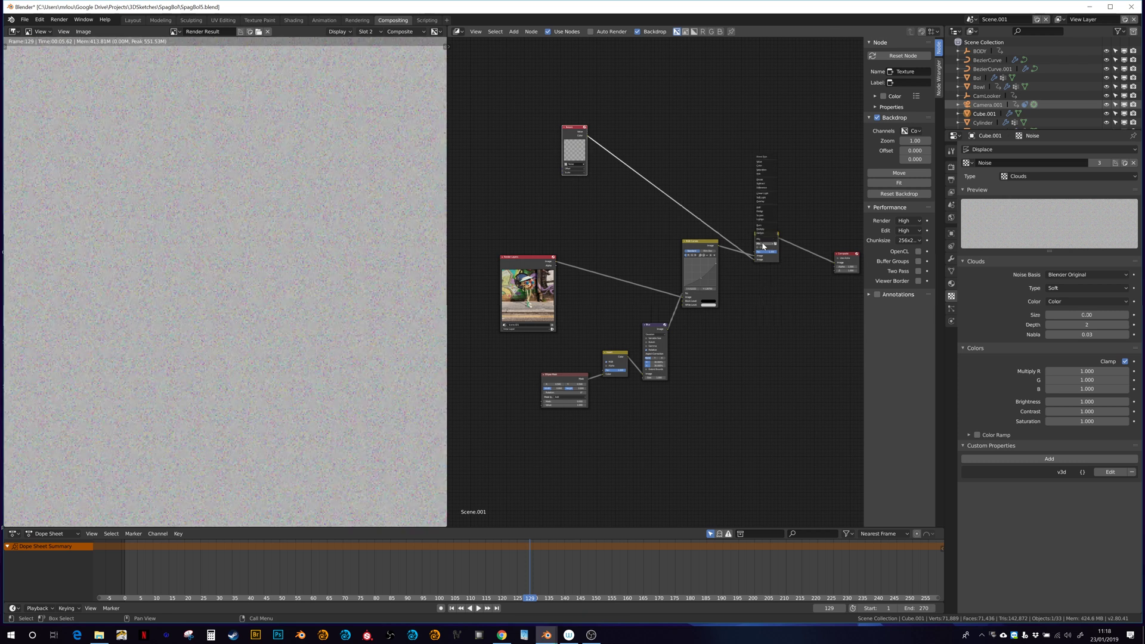
click(766, 198)
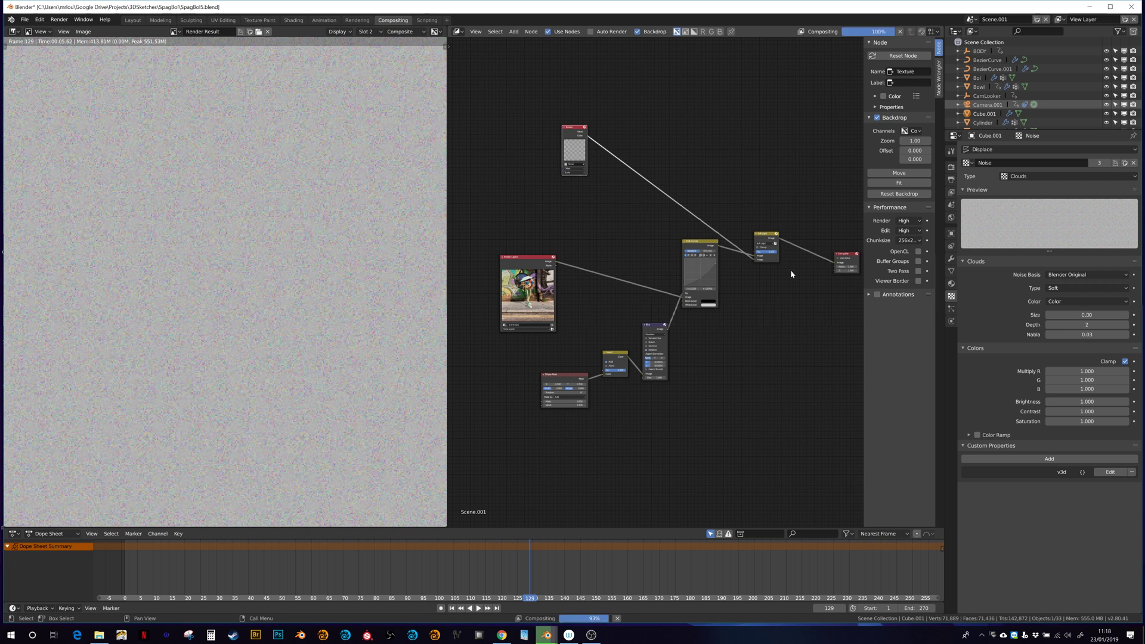
scroll(339, 374, down, 3)
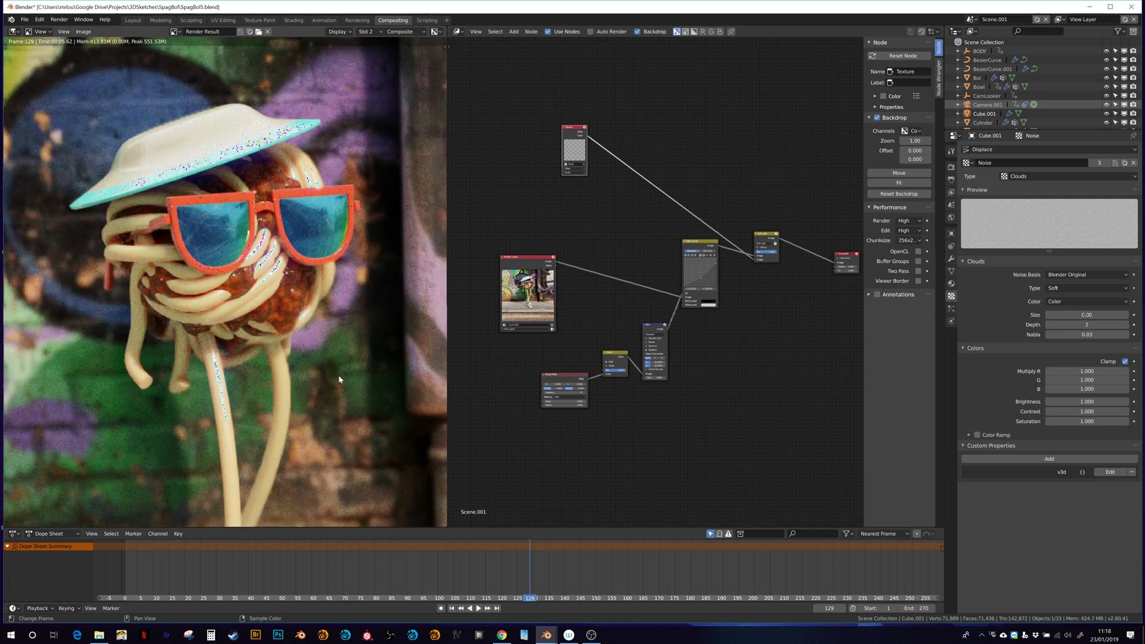
scroll(338, 375, up, 4)
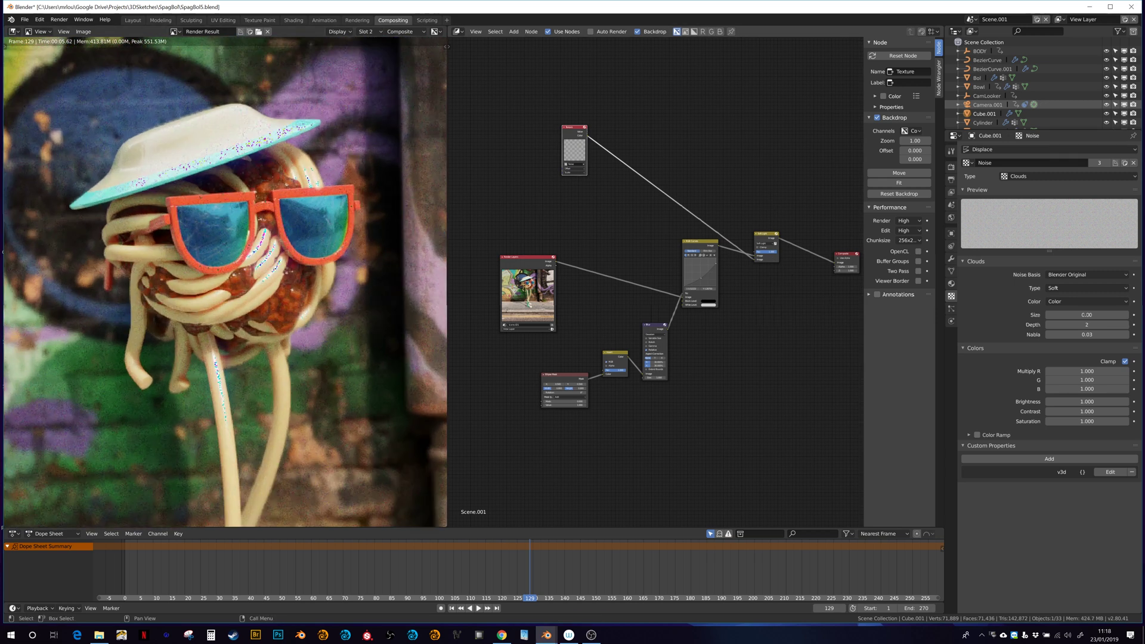
click(771, 251)
key(Return)
Rearrange the RGB Curves, Ellipse Mask, Invert and Blur nodes into a tidier layout.
drag(688, 241, 644, 356)
drag(539, 386, 505, 411)
drag(620, 358, 589, 404)
drag(649, 376, 612, 363)
drag(663, 269, 642, 268)
Insert a second Mix node between RGB Curves and the Soft Light mix.
key(shift+a)
mouse_move(738, 357)
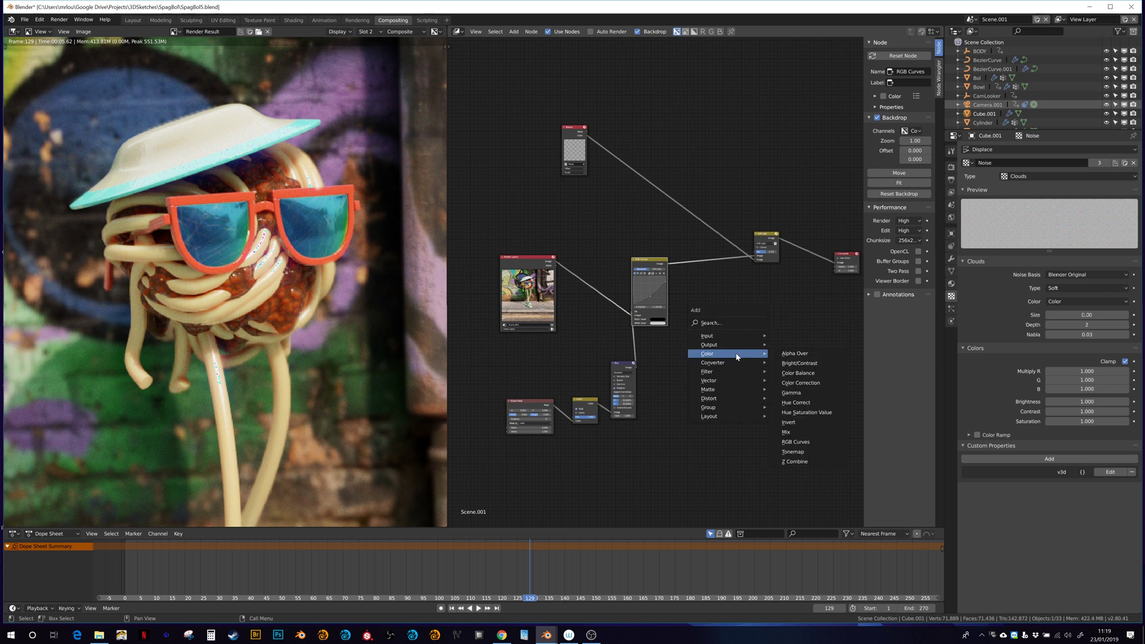
click(786, 432)
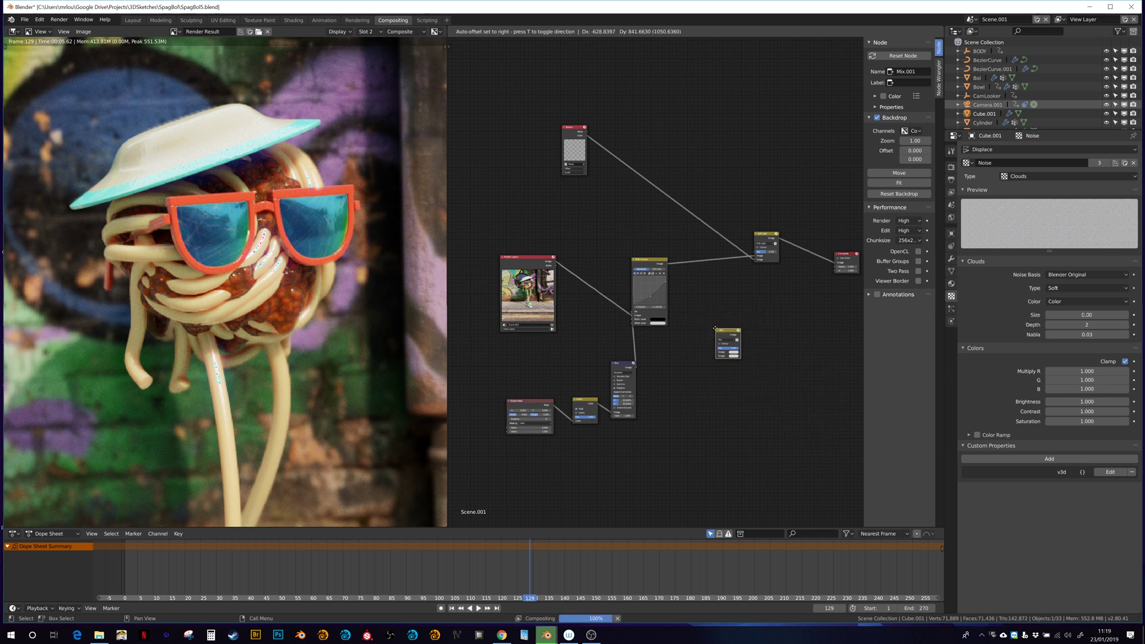
click(684, 260)
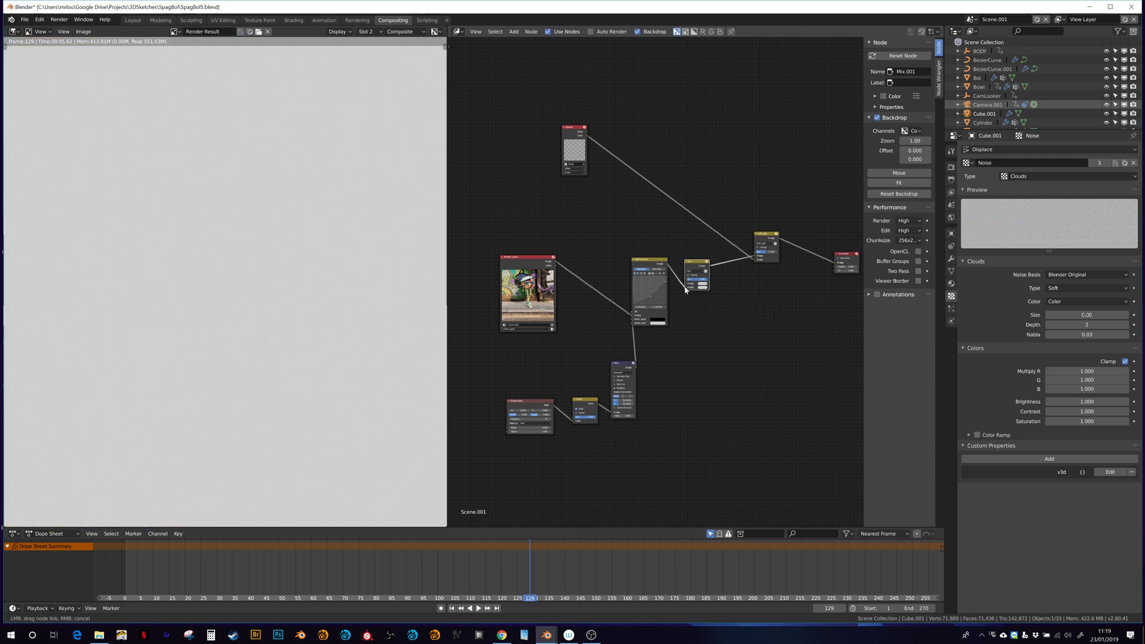
click(689, 276)
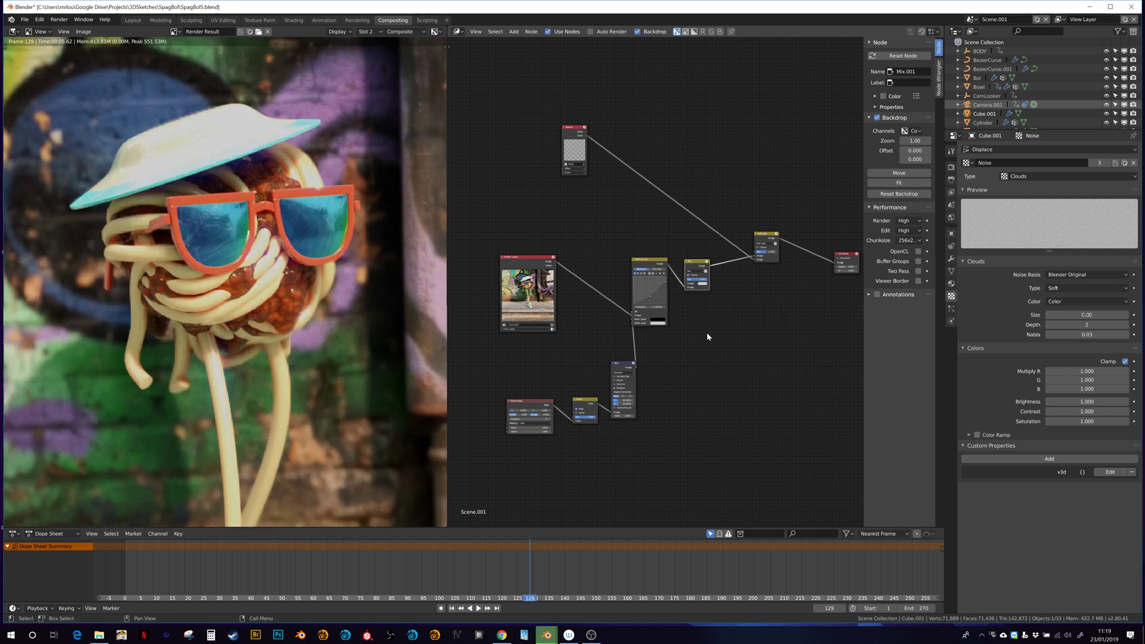
Pan and zoom the node tree to bring the Texture node into view.
scroll(311, 274, down, 3)
scroll(311, 274, up, 3)
middle_drag(793, 317, 727, 317)
scroll(330, 247, down, 3)
scroll(261, 352, up, 3)
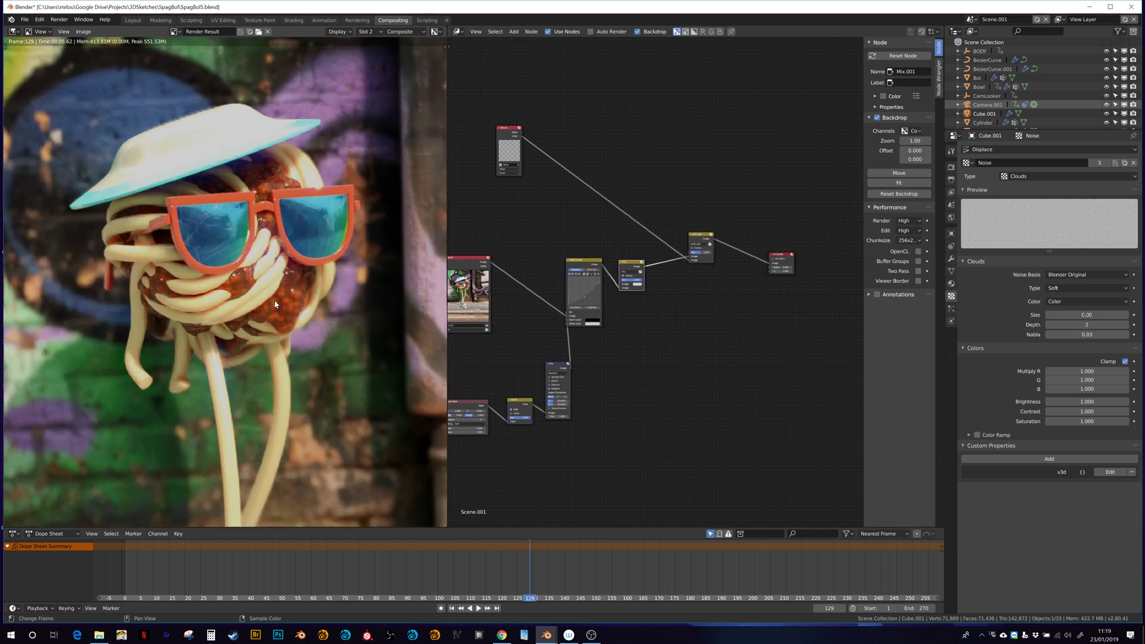
middle_drag(591, 188, 772, 269)
Add a Value node and connect it to the noise Texture's Offset input.
scroll(735, 211, up, 4)
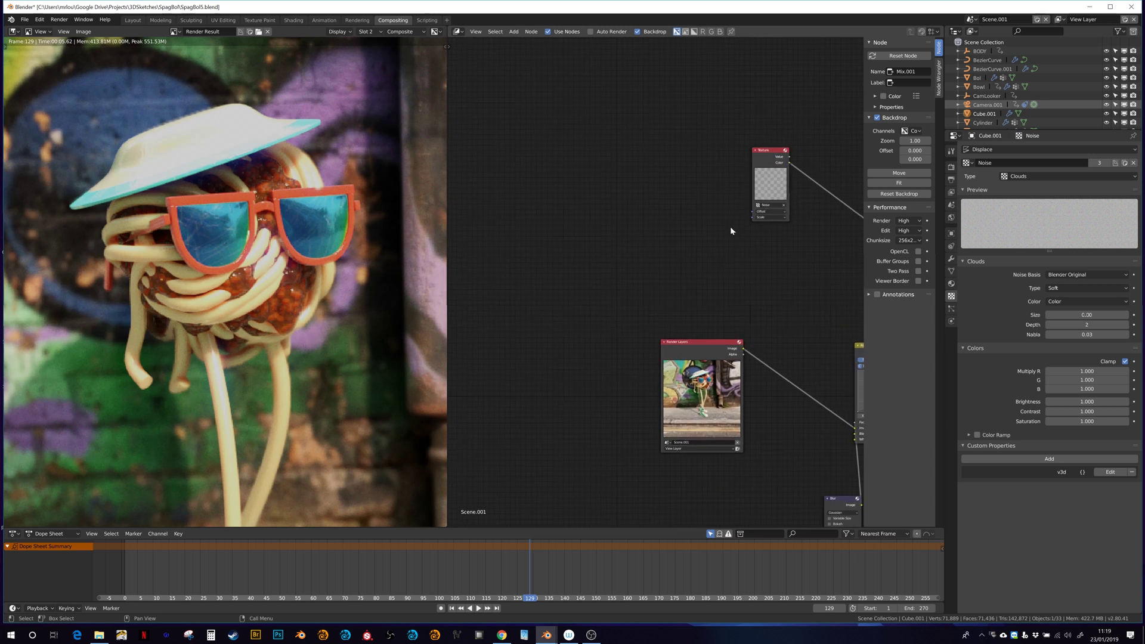
drag(764, 185, 748, 191)
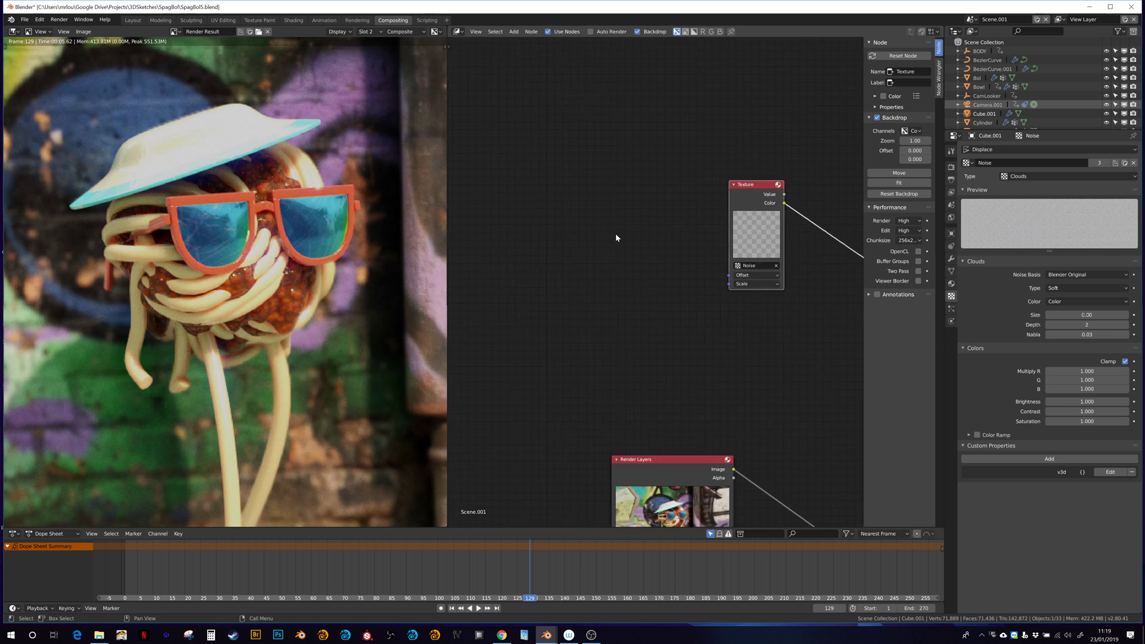
key(shift+a)
mouse_move(611, 235)
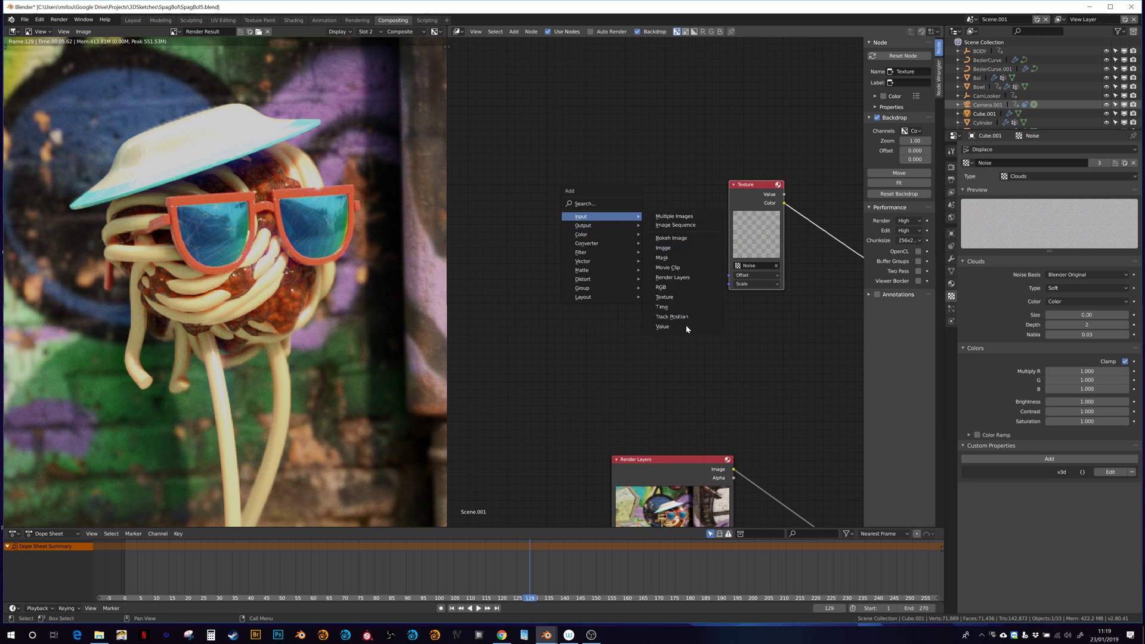
click(688, 327)
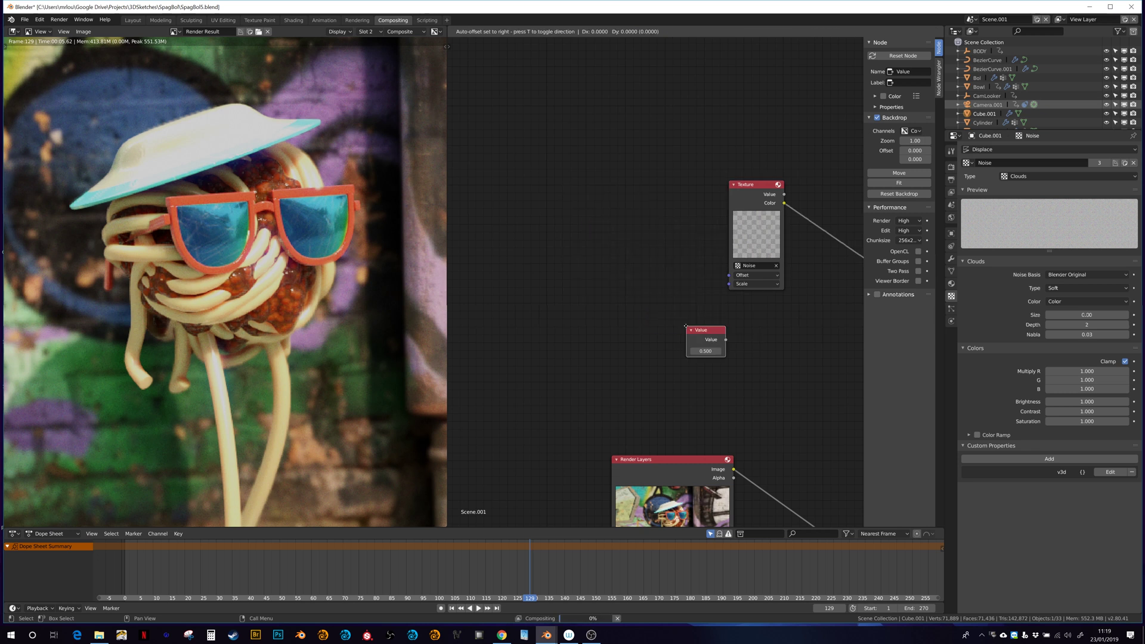
drag(621, 248, 733, 278)
key(shift+a)
mouse_move(579, 327)
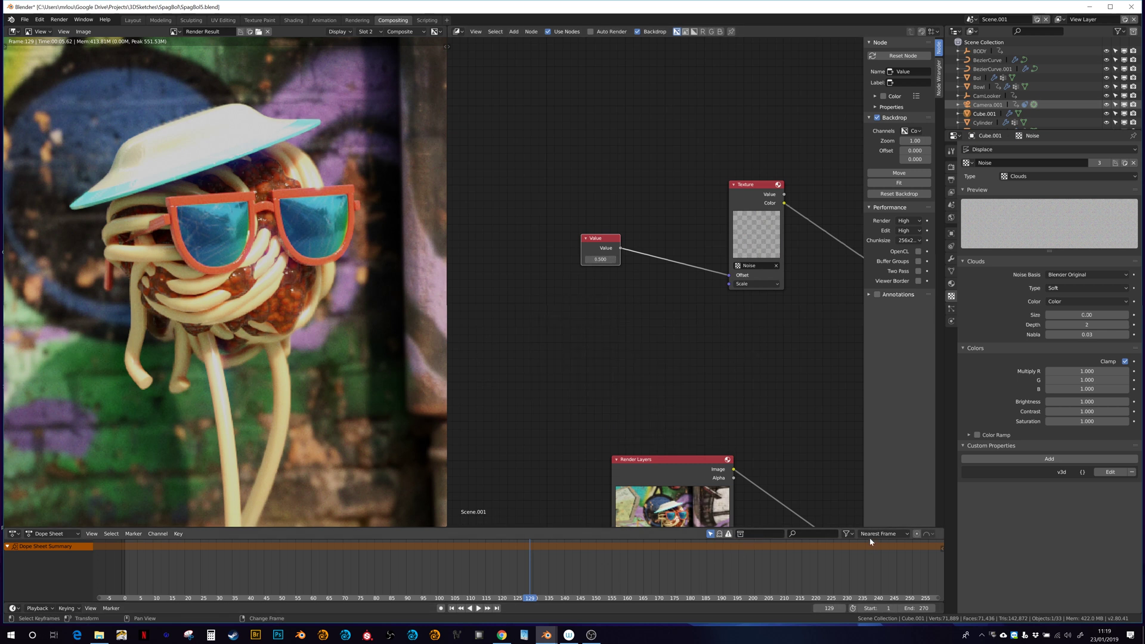
Keyframe the Value node at 0 on frame 1 and 5200 on frame 270.
click(452, 608)
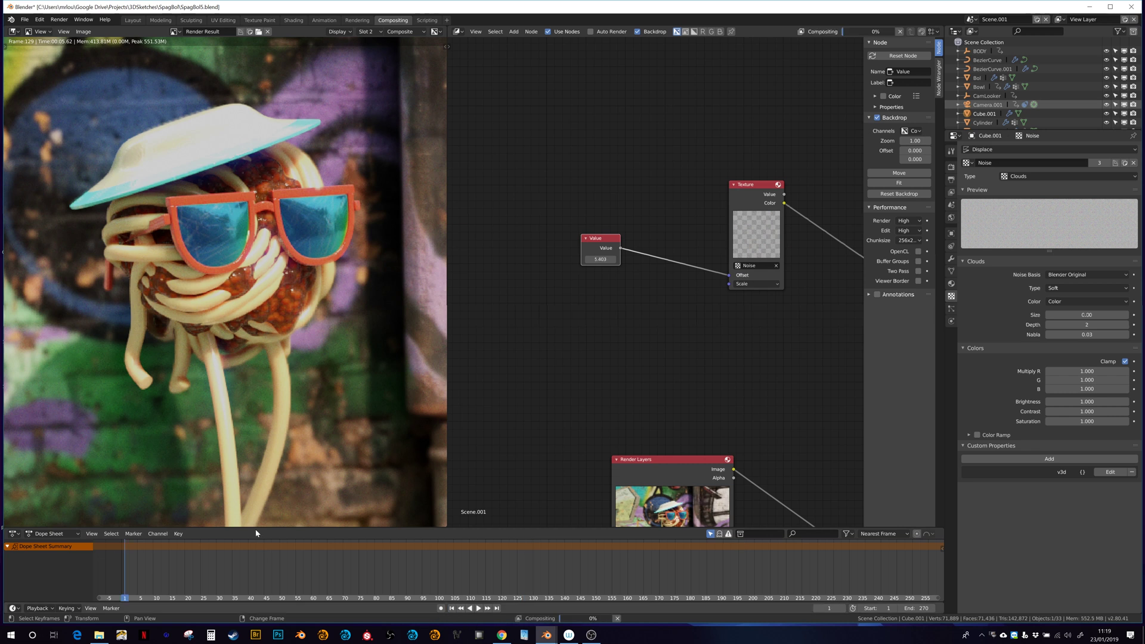
click(599, 260)
text(0)
key(Return)
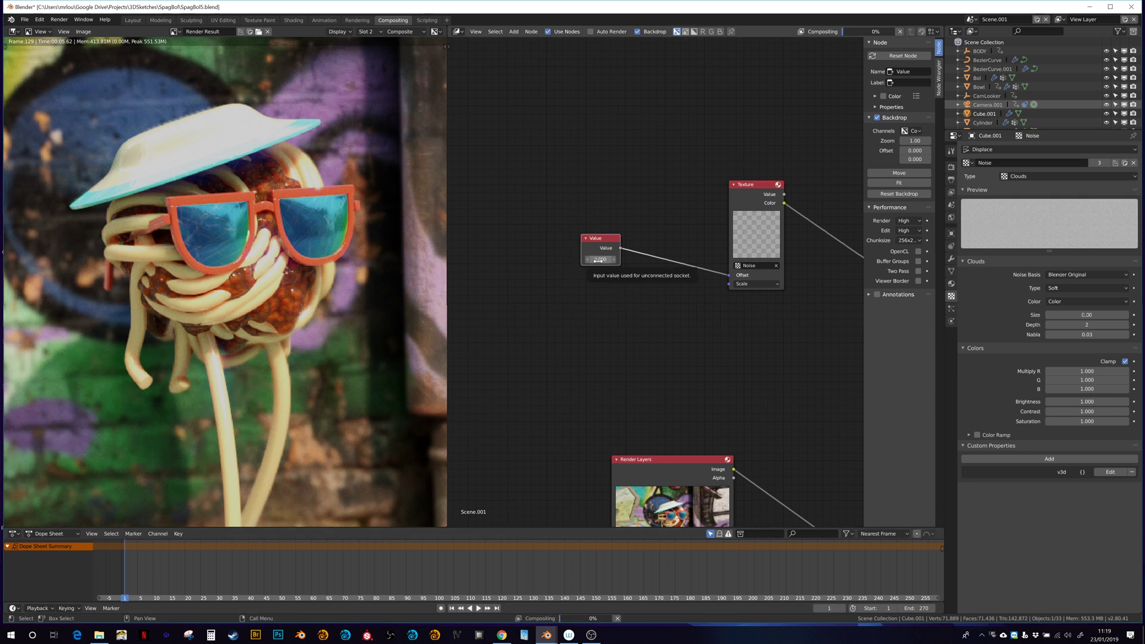
key(i)
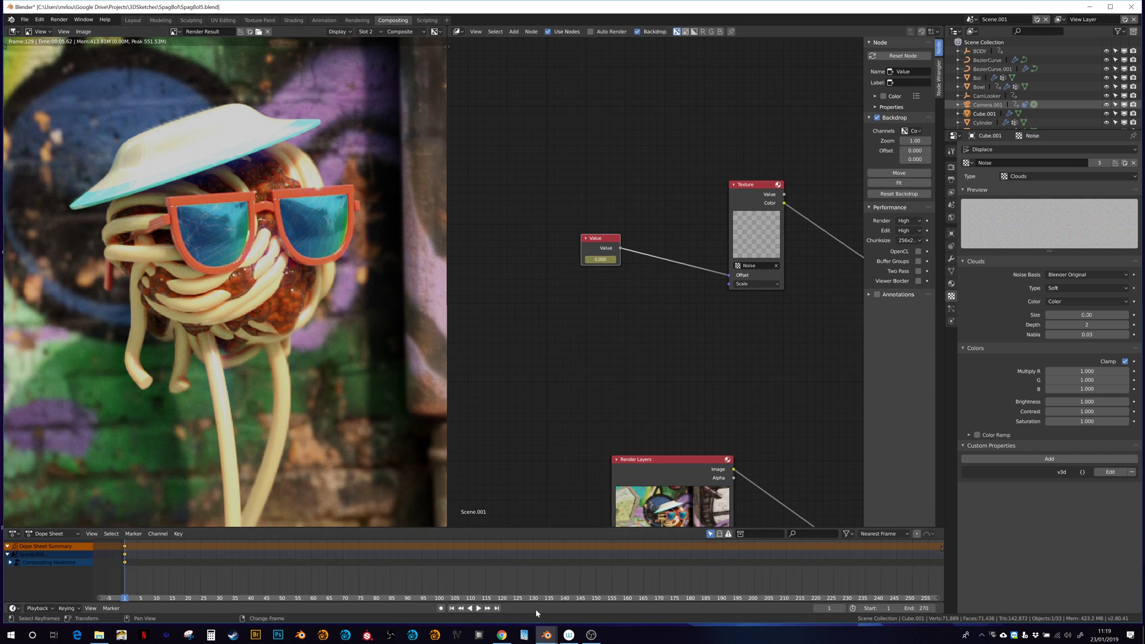
click(497, 608)
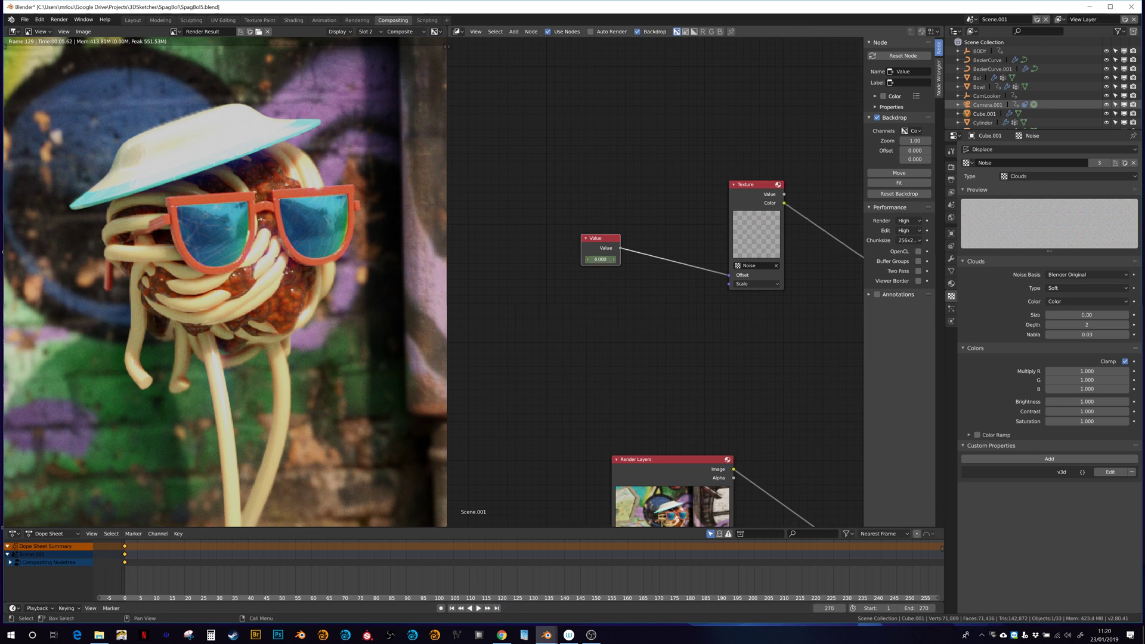
key(Return)
Turn the bottom area from a Dope Sheet into the Graph Editor showing the offset curve.
click(13, 609)
click(122, 528)
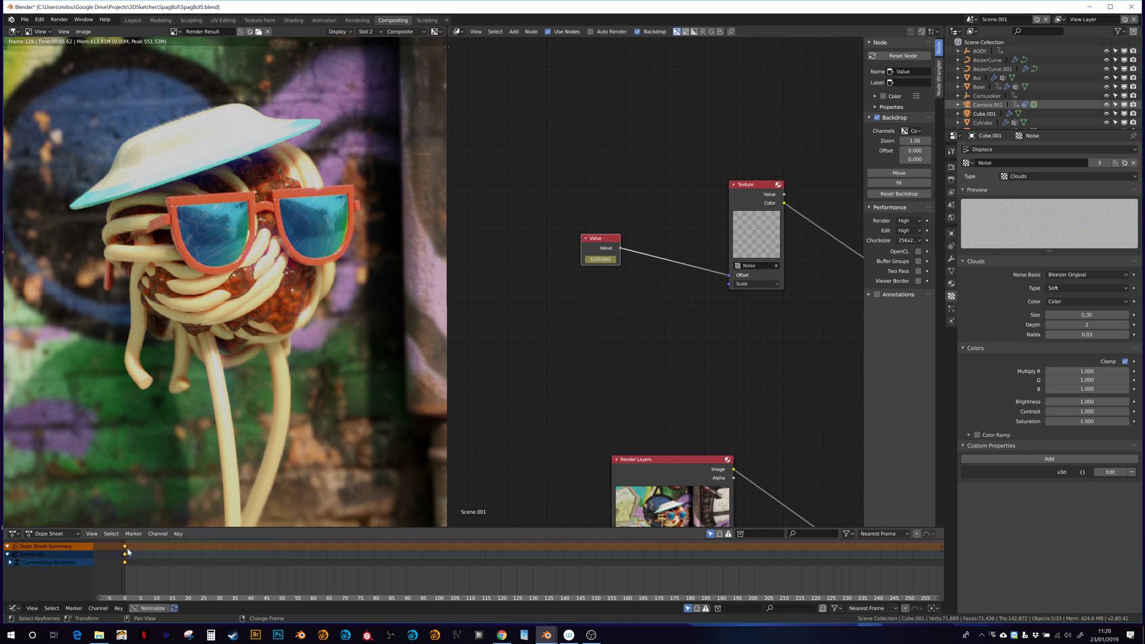
click(14, 609)
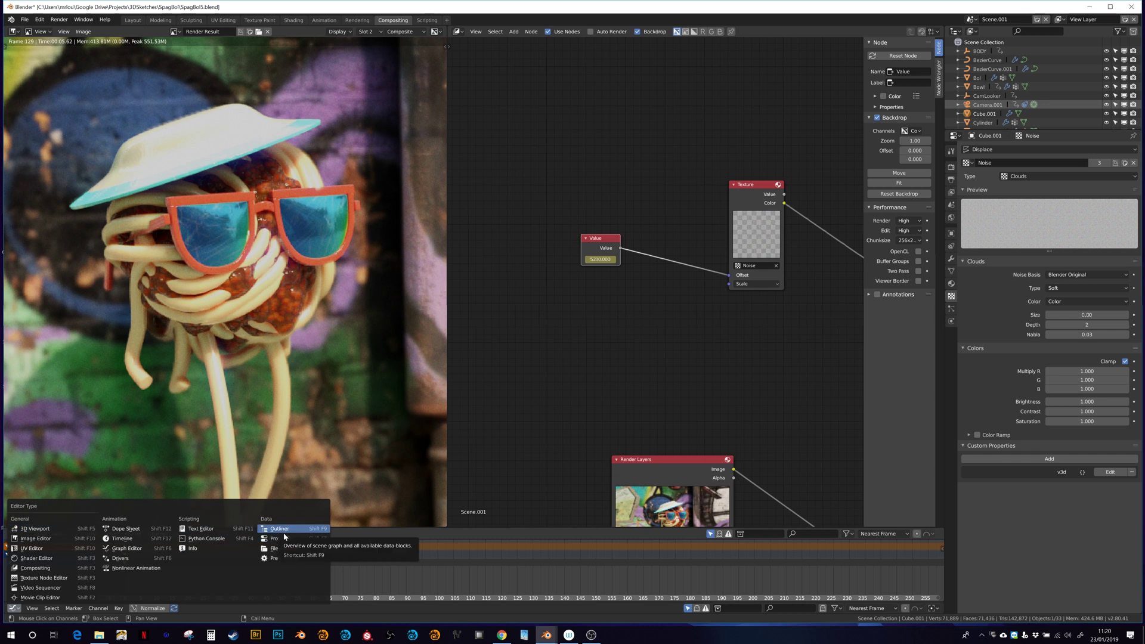
click(13, 534)
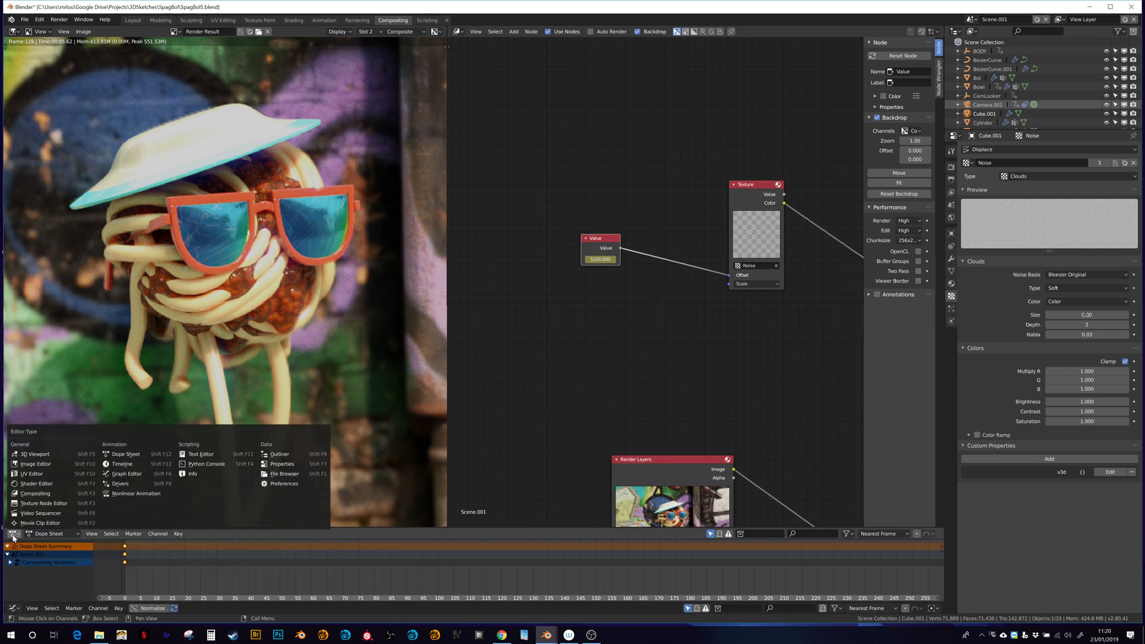
click(125, 473)
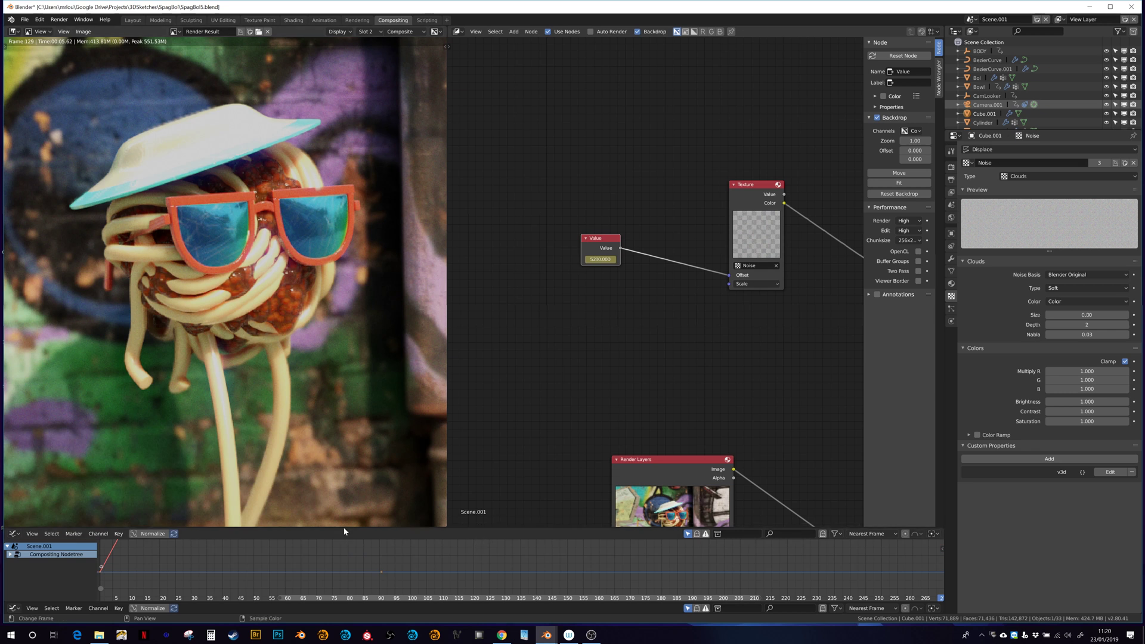
Set the Value node's animation curve to Linear interpolation in an enlarged Graph Editor.
drag(345, 528, 352, 341)
scroll(418, 453, down, 2)
key(Home)
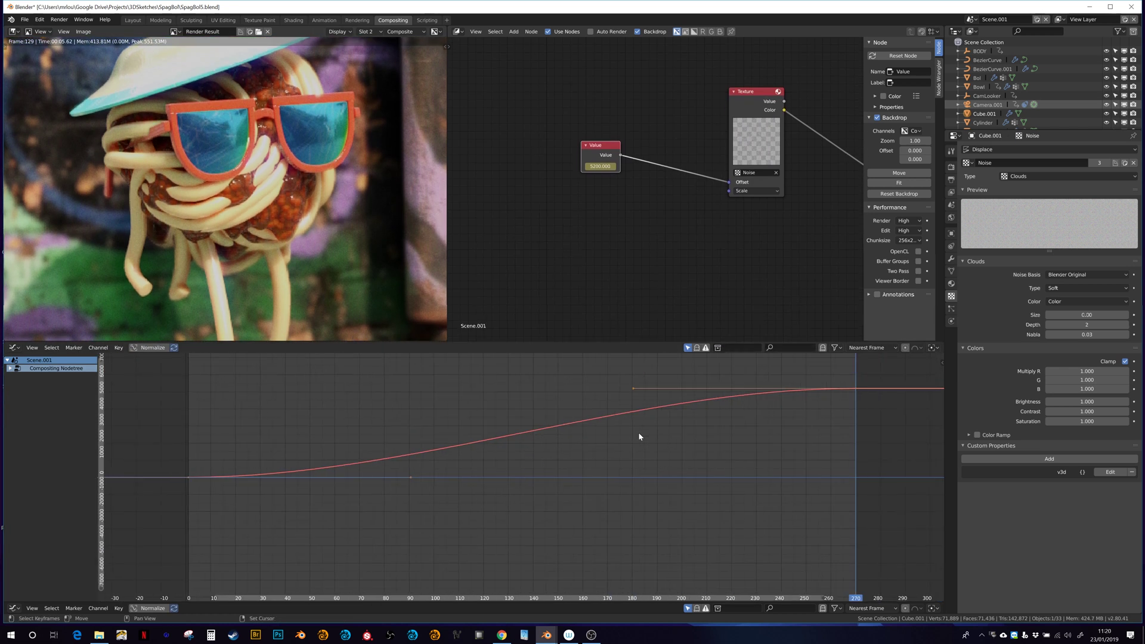
key(t)
click(523, 456)
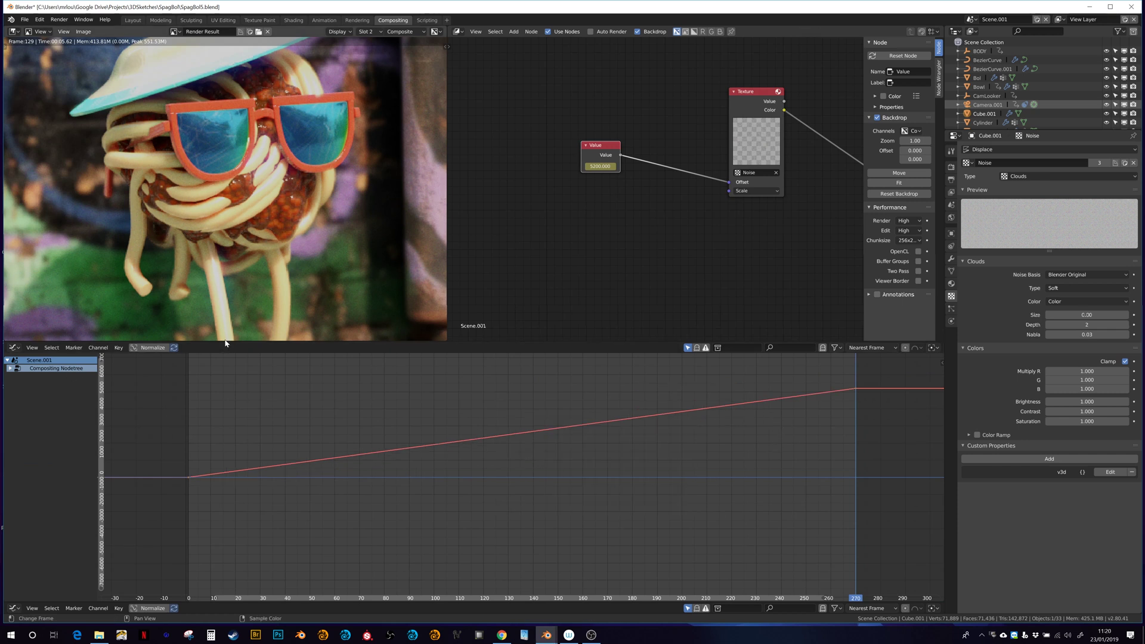
Shrink the Graph Editor and step to frame 162, where the value reads 3112.268.
drag(227, 341, 519, 546)
right_click(560, 573)
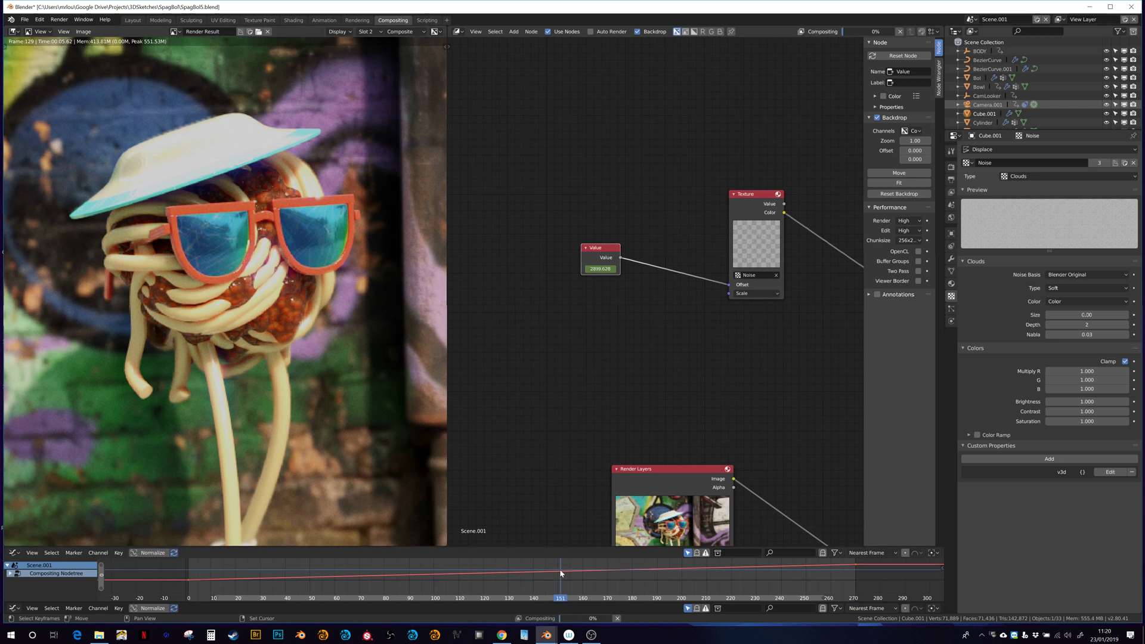
right_click(587, 577)
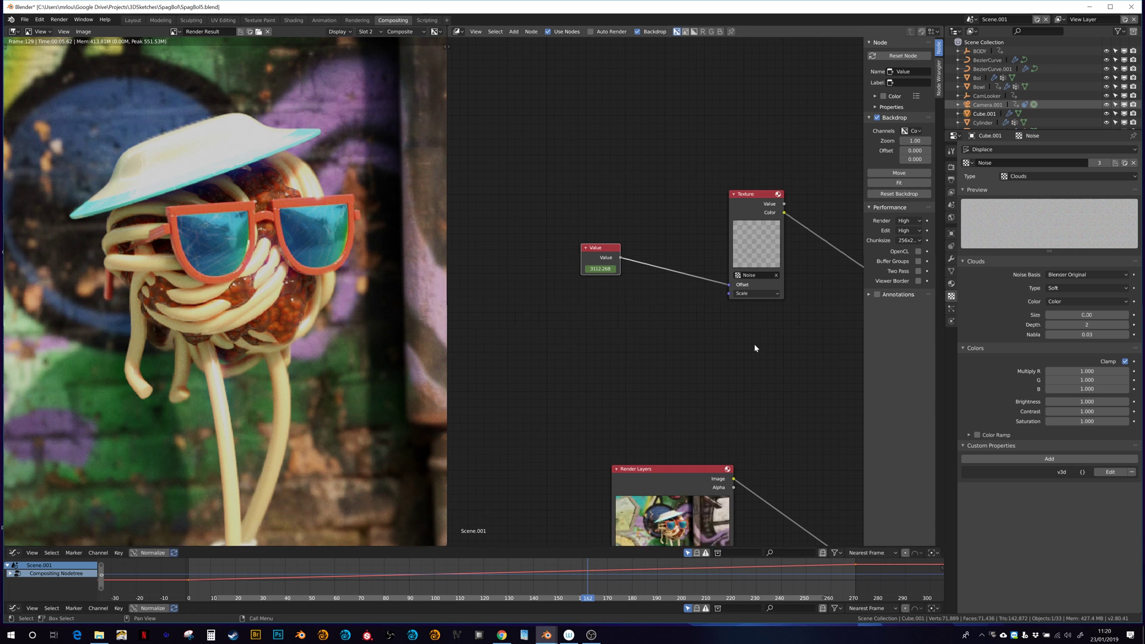
Drop a Soften Filter node onto the link from Render Layers to RGB Curves.
scroll(785, 340, down, 4)
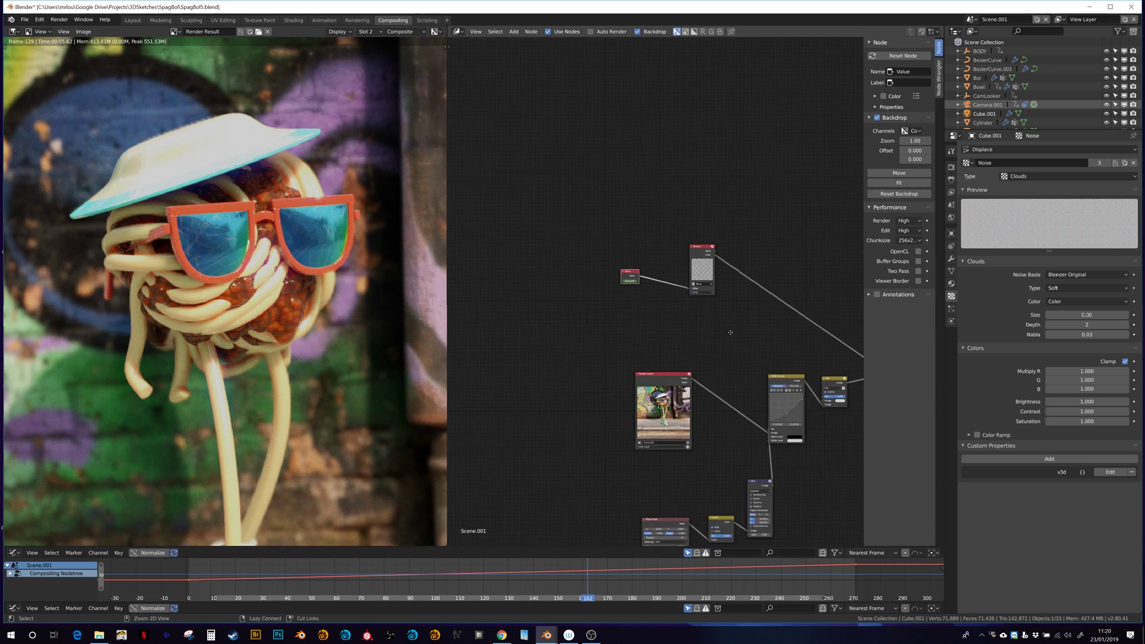
middle_drag(685, 300, 644, 265)
scroll(730, 278, up, 3)
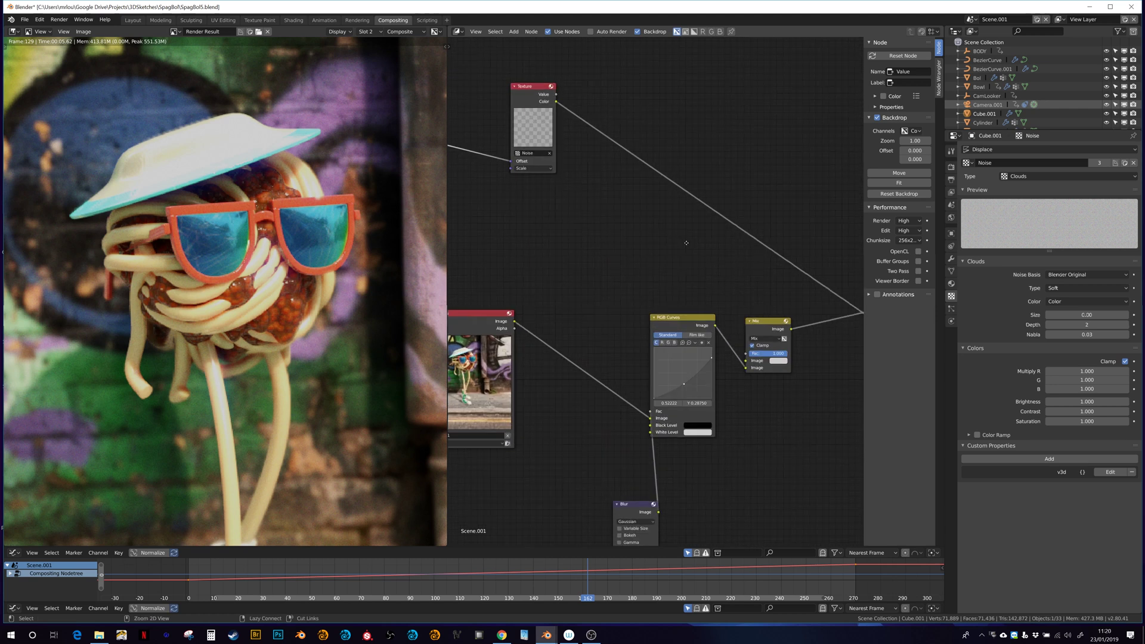
scroll(688, 271, down, 3)
scroll(324, 298, down, 3)
scroll(324, 298, up, 1)
scroll(724, 346, down, 3)
scroll(719, 350, up, 3)
middle_drag(715, 353, 684, 305)
key(shift+a)
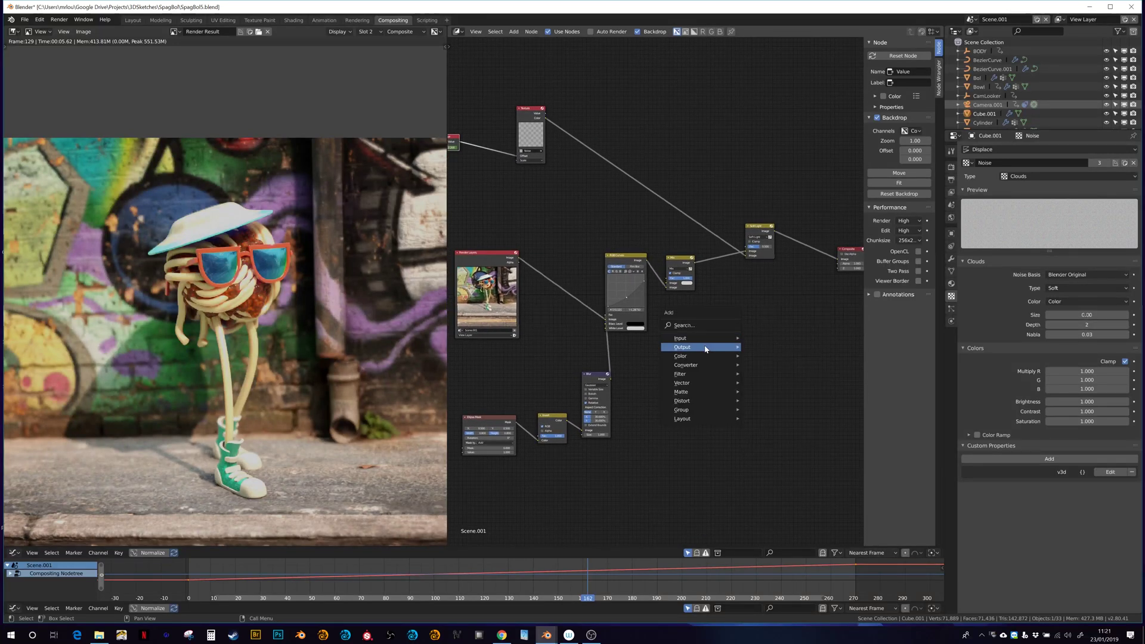
mouse_move(708, 382)
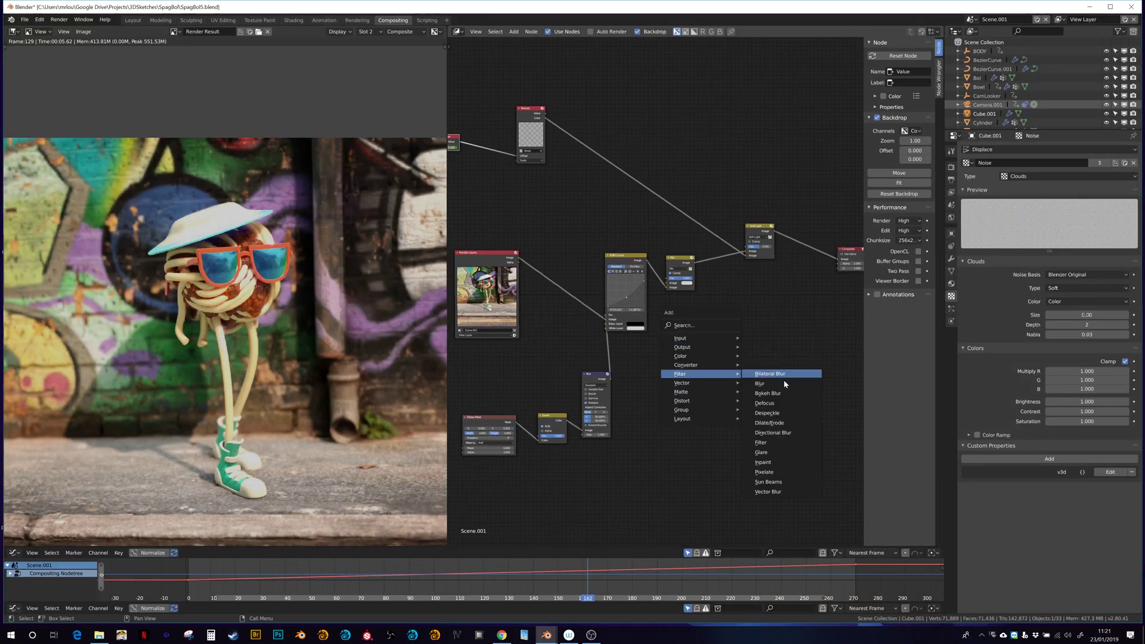
click(792, 447)
click(544, 275)
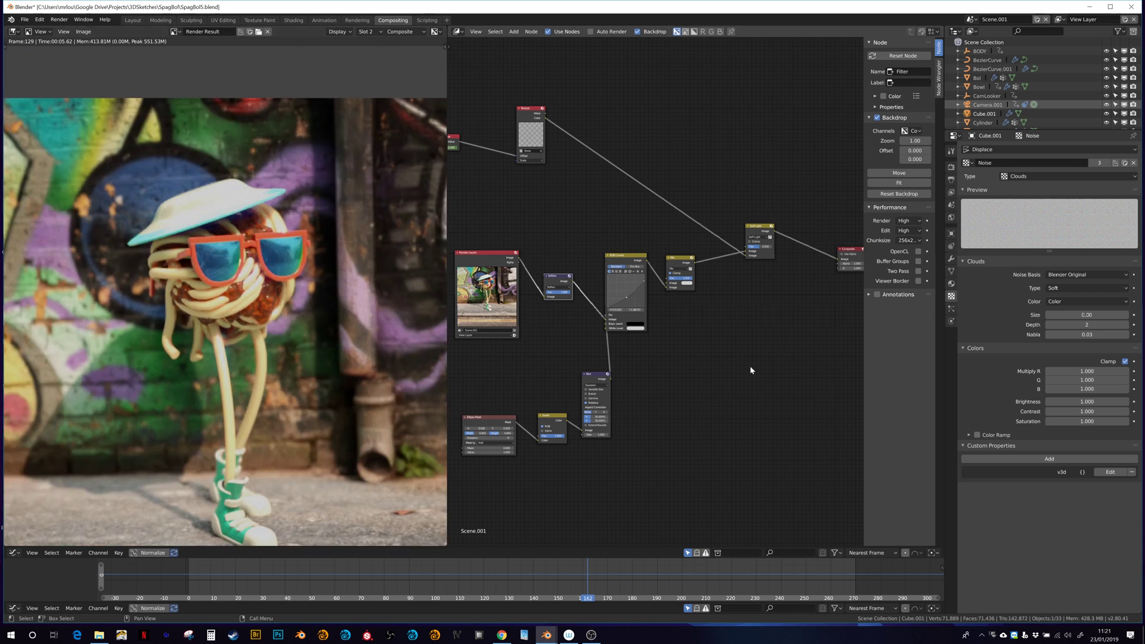
Drop a Filter node onto the Soft Light–Composite link and switch its type to Sharpen.
key(shift+a)
mouse_move(752, 357)
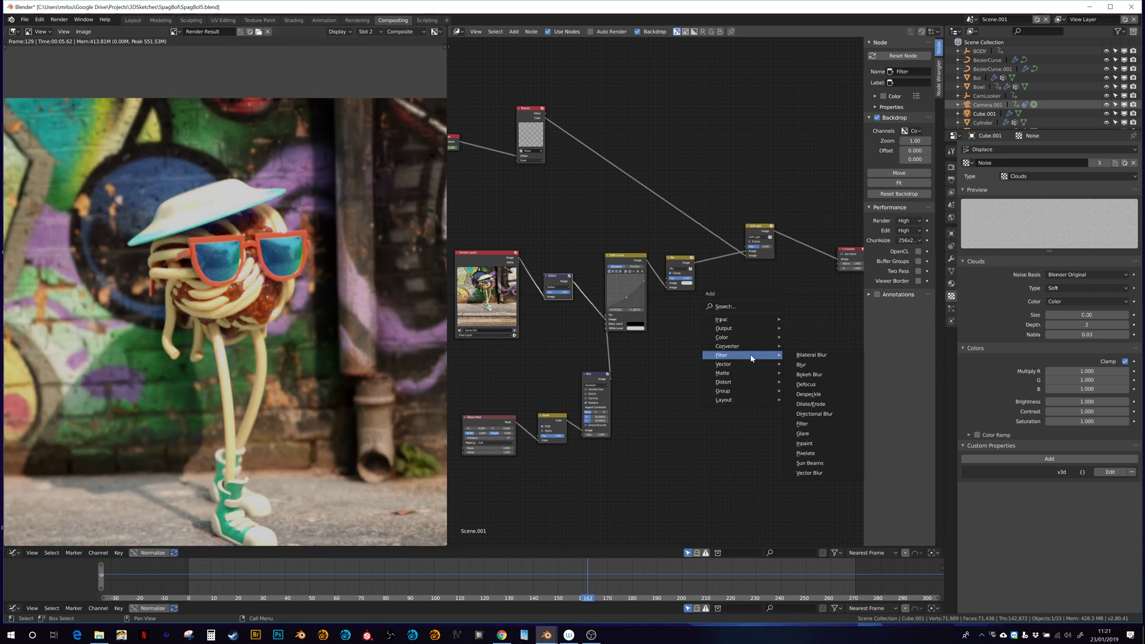
click(810, 423)
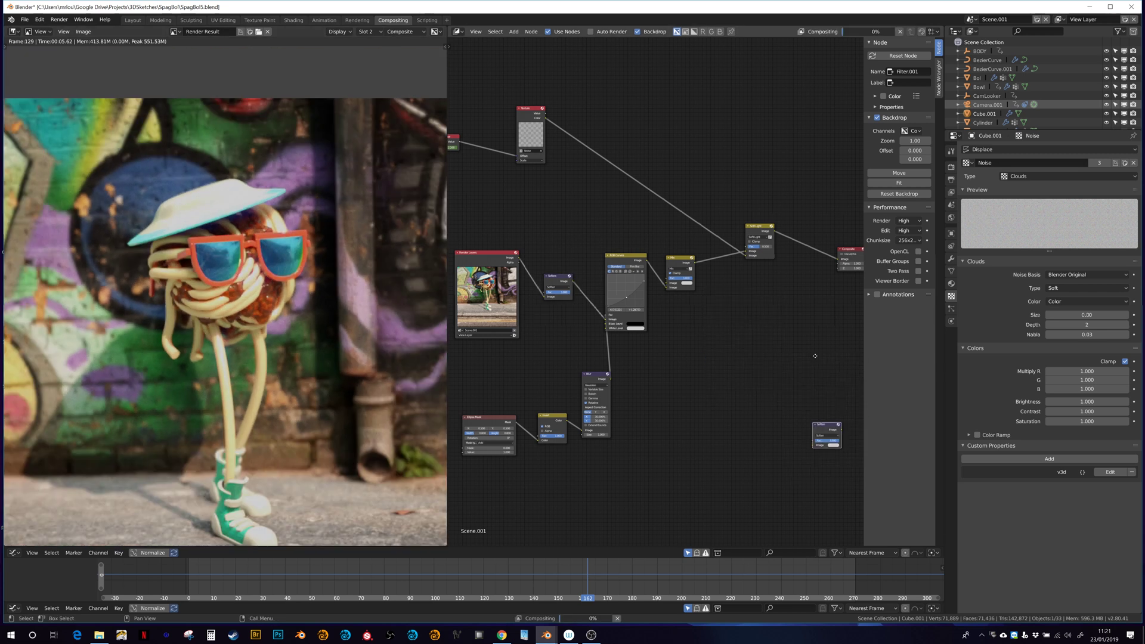
click(793, 247)
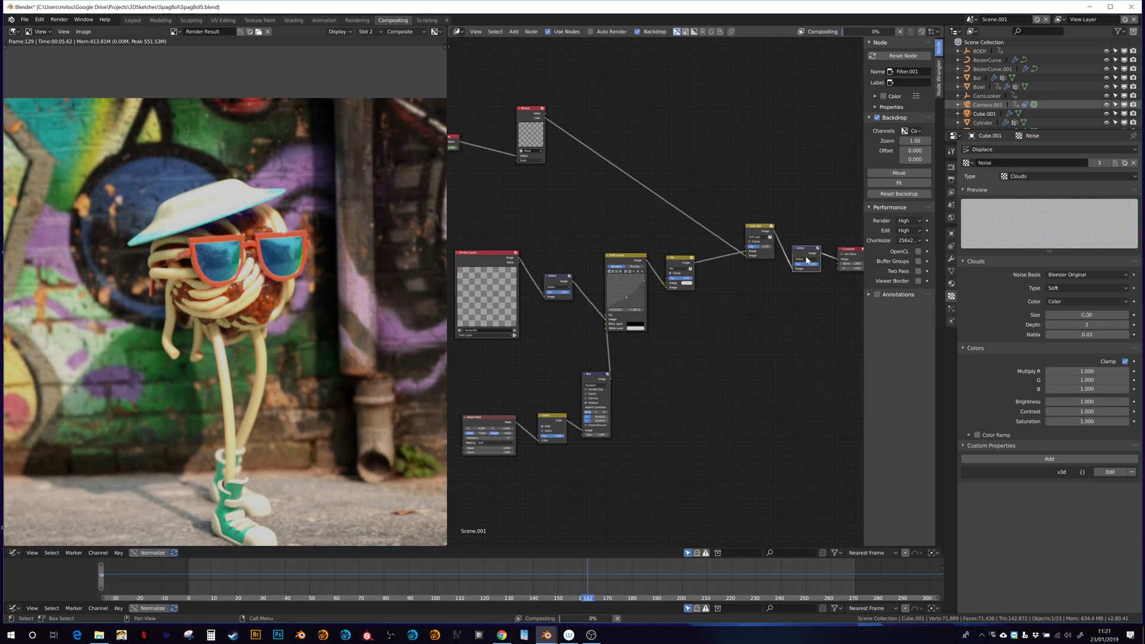
click(807, 259)
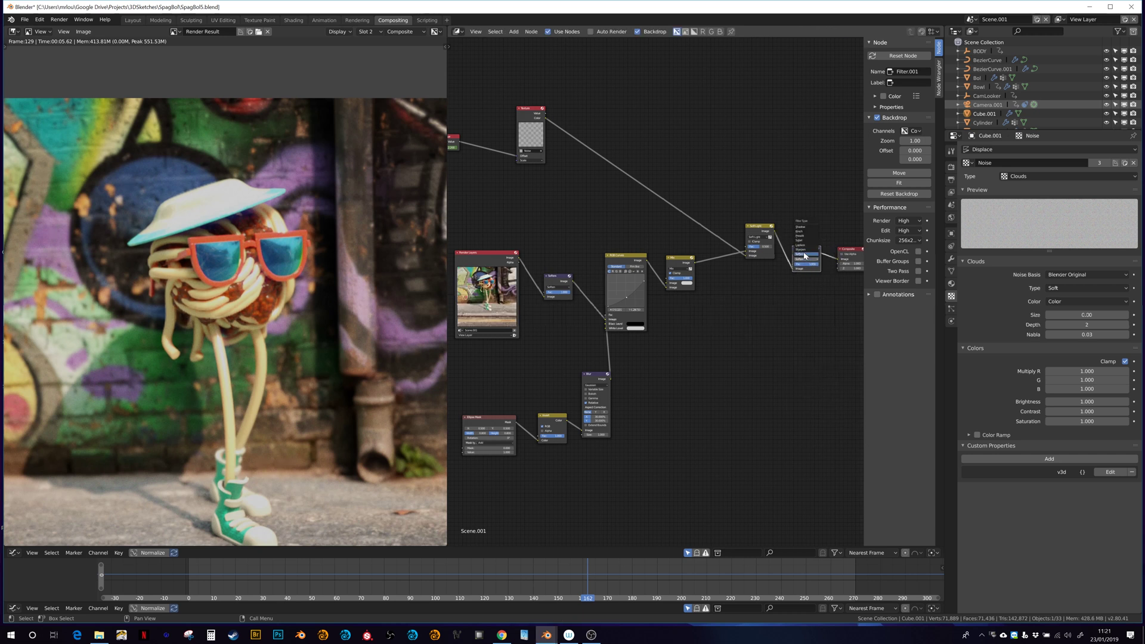
click(801, 249)
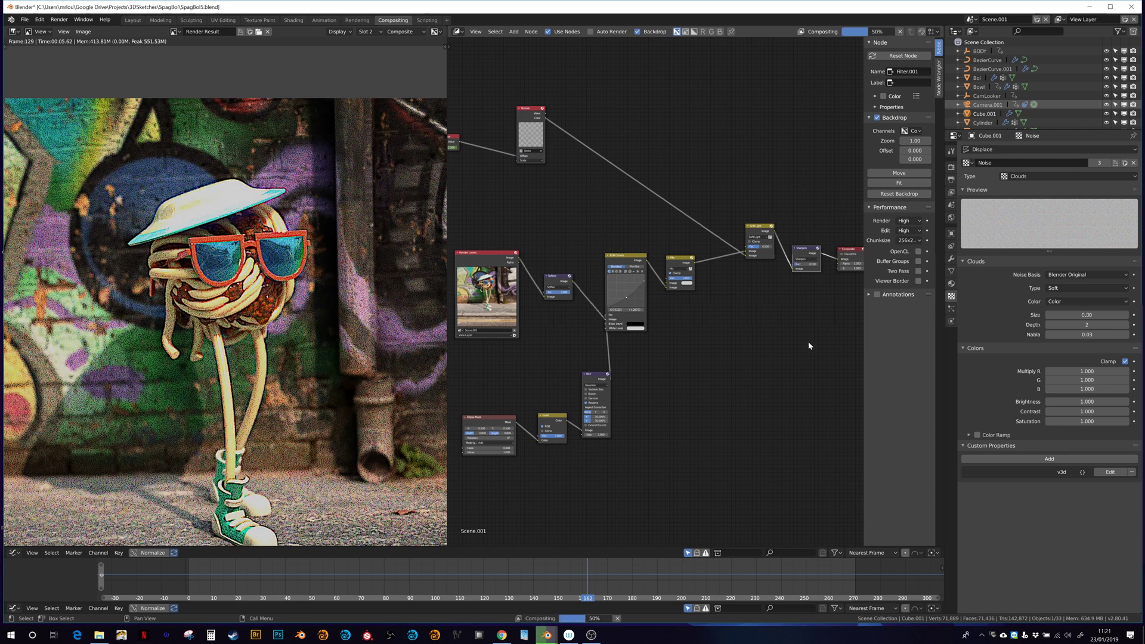
scroll(258, 304, down, 3)
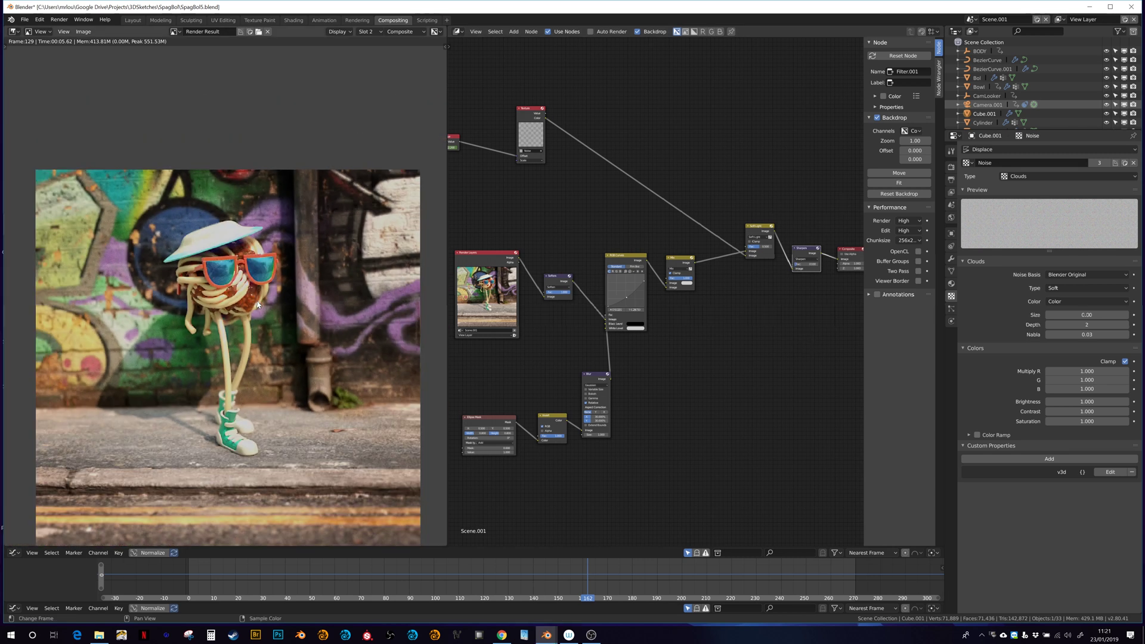
scroll(257, 305, up, 5)
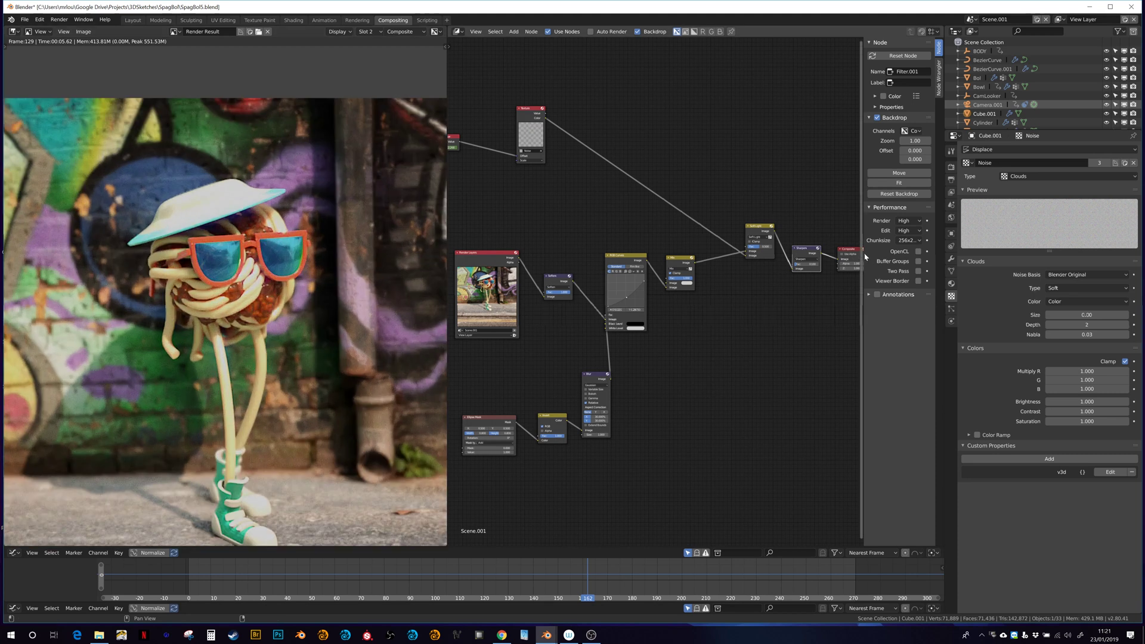
Move Composite right and Sharpen below Soft Light, then insert RGB Curves on the Sharpen–Composite link.
middle_drag(844, 255, 738, 252)
drag(738, 252, 822, 252)
drag(700, 256, 660, 308)
key(shift+a)
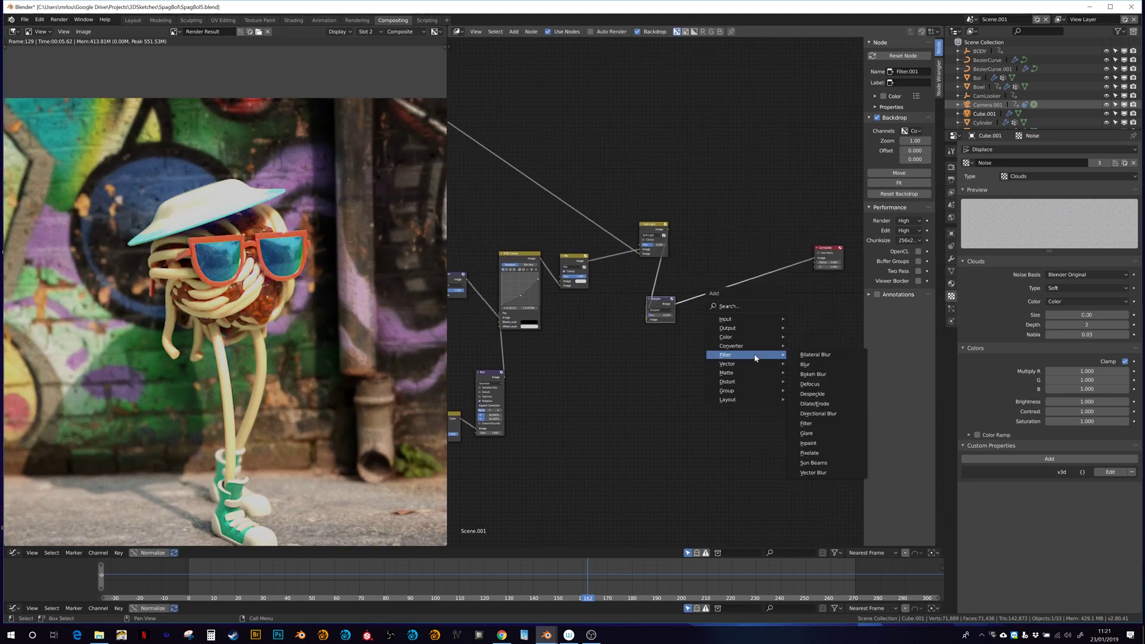
mouse_move(755, 340)
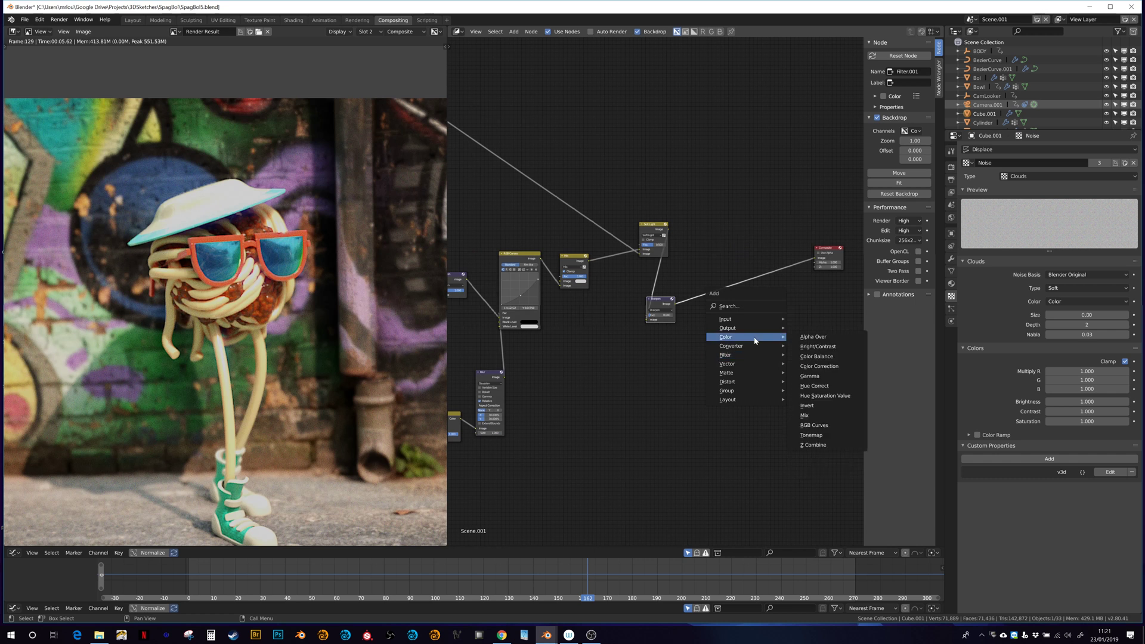
click(819, 425)
click(725, 305)
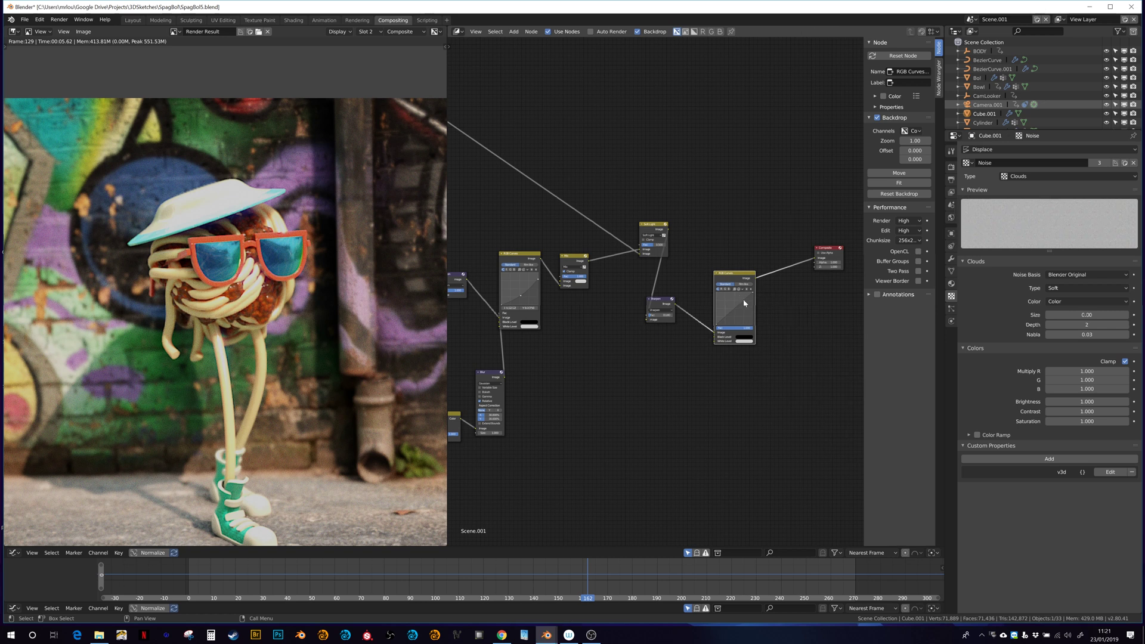
Add control points to the combined C curve for a gentle contrast S-shape.
click(745, 299)
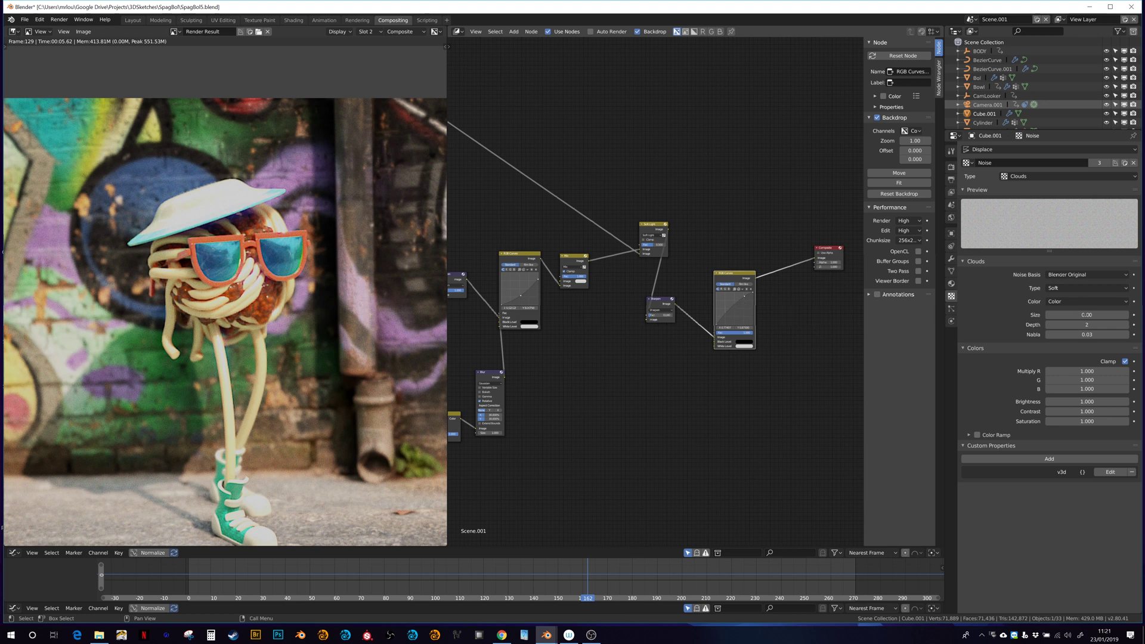
click(735, 311)
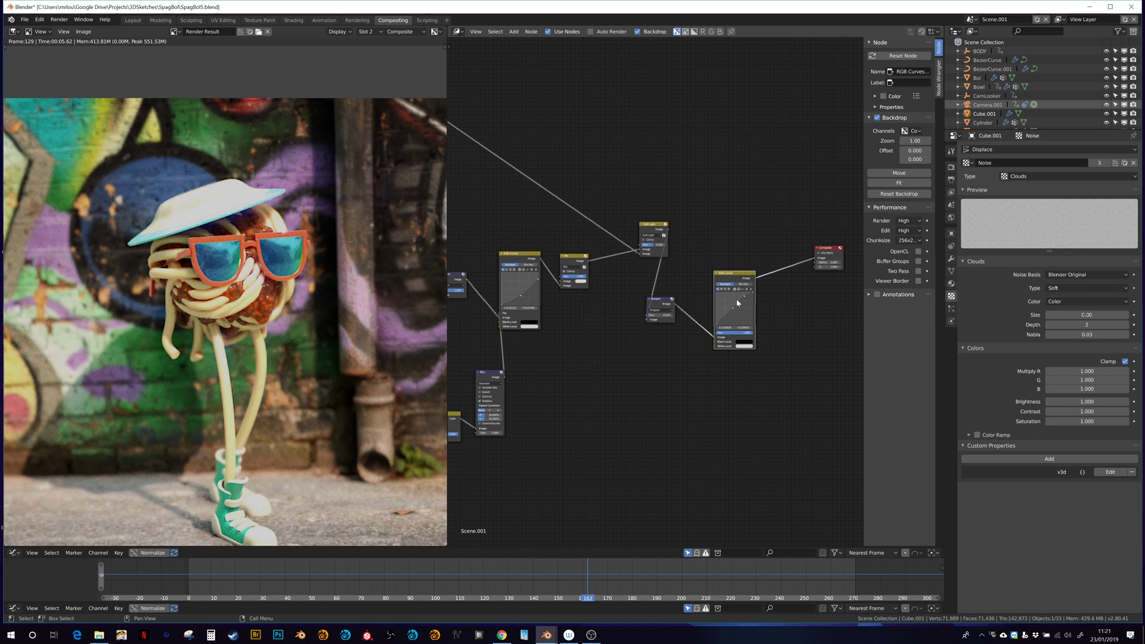
scroll(749, 299, up, 5)
On the blue channel, add shadow and highlight points and pull the shadow point down.
middle_drag(747, 270, 638, 278)
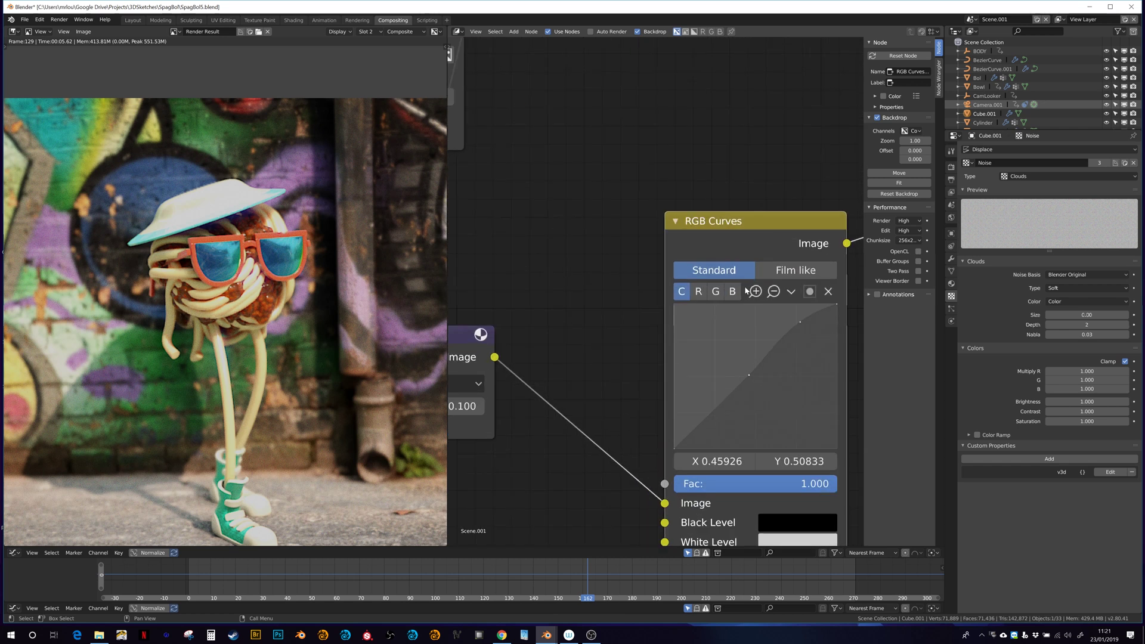
click(733, 291)
middle_drag(733, 293, 673, 224)
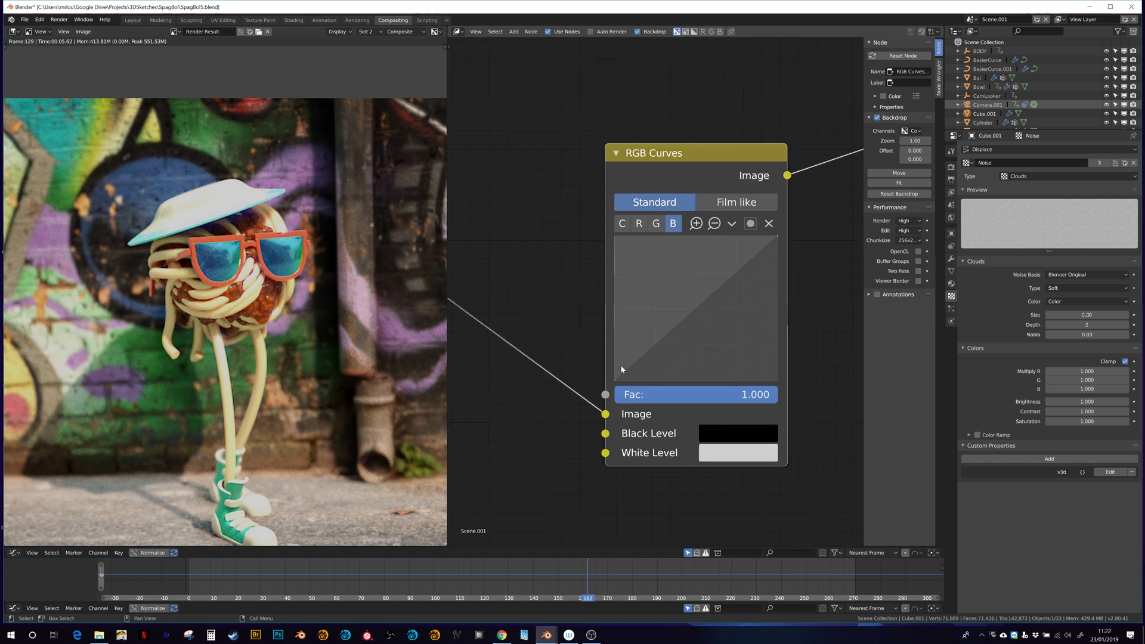
drag(615, 380, 615, 379)
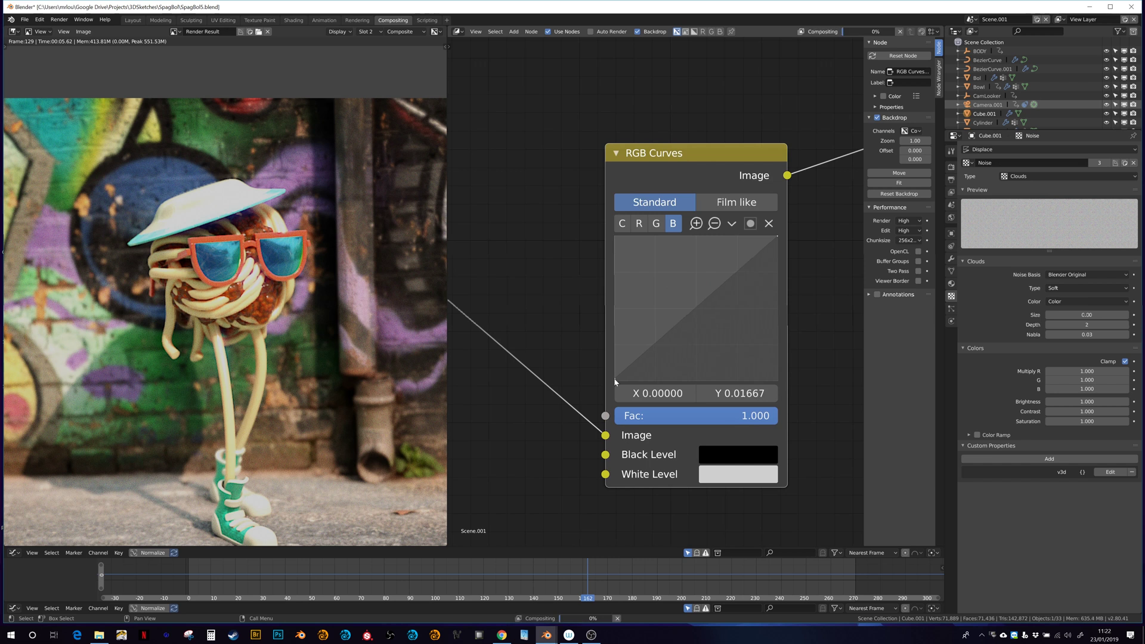
click(653, 345)
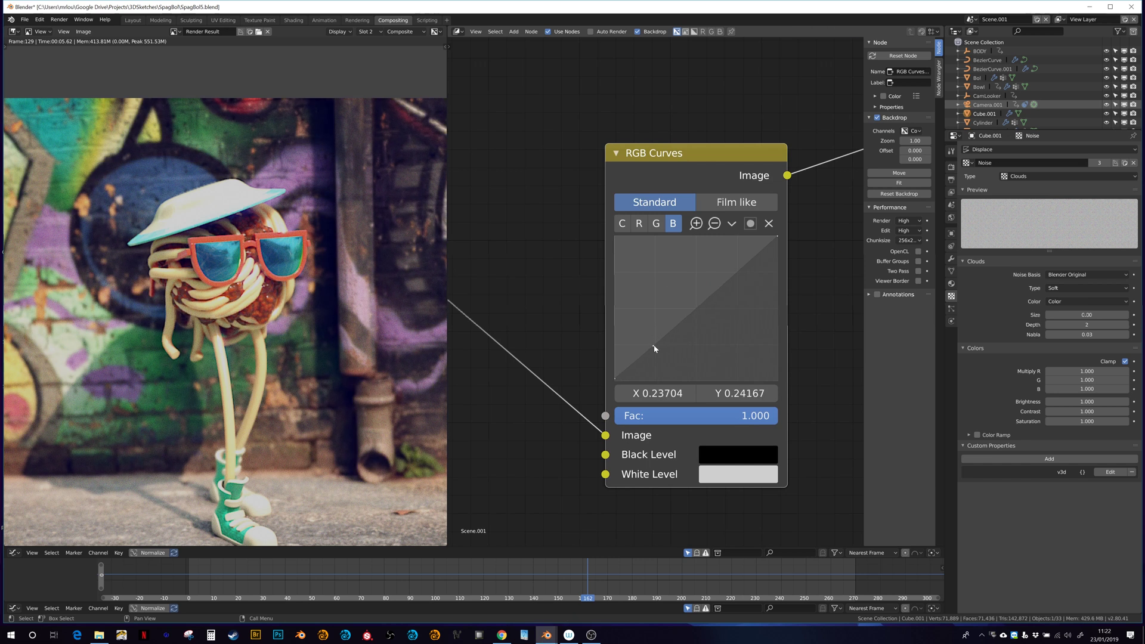
click(735, 283)
click(702, 314)
drag(655, 349, 633, 370)
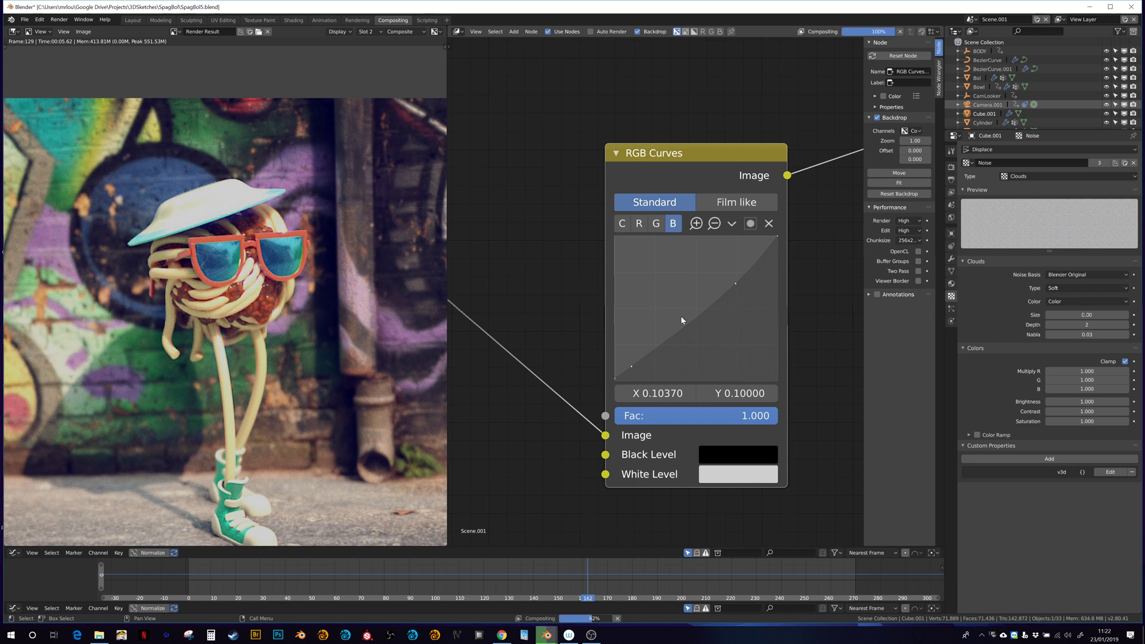
Bend the red channel curve upward in the shadows to warm the image.
click(640, 226)
drag(665, 328, 652, 336)
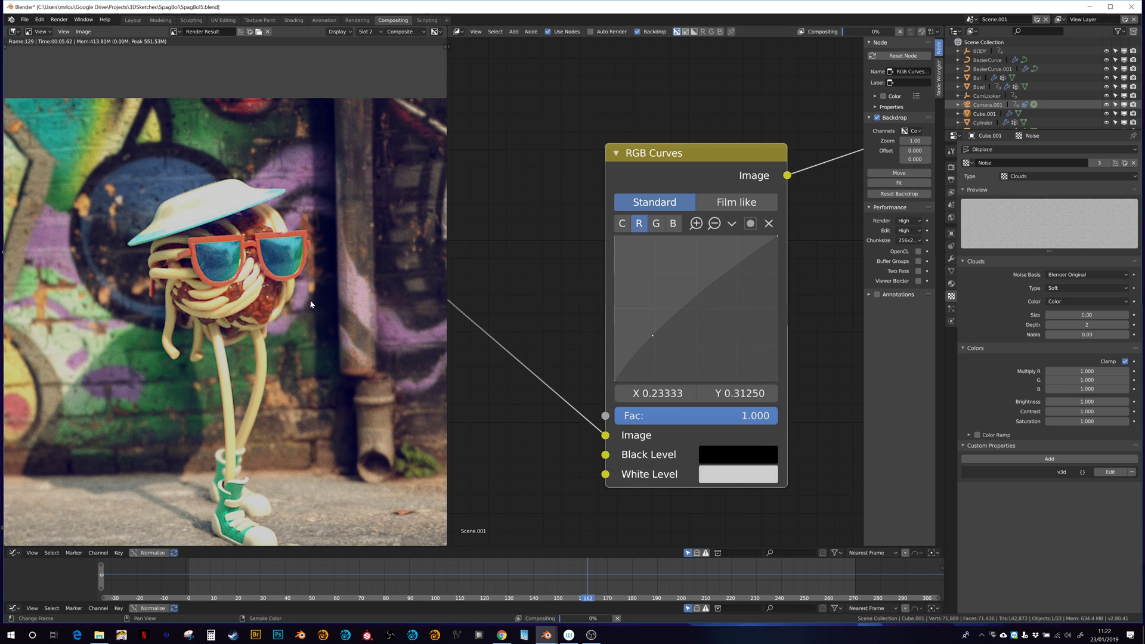
scroll(311, 307, down, 4)
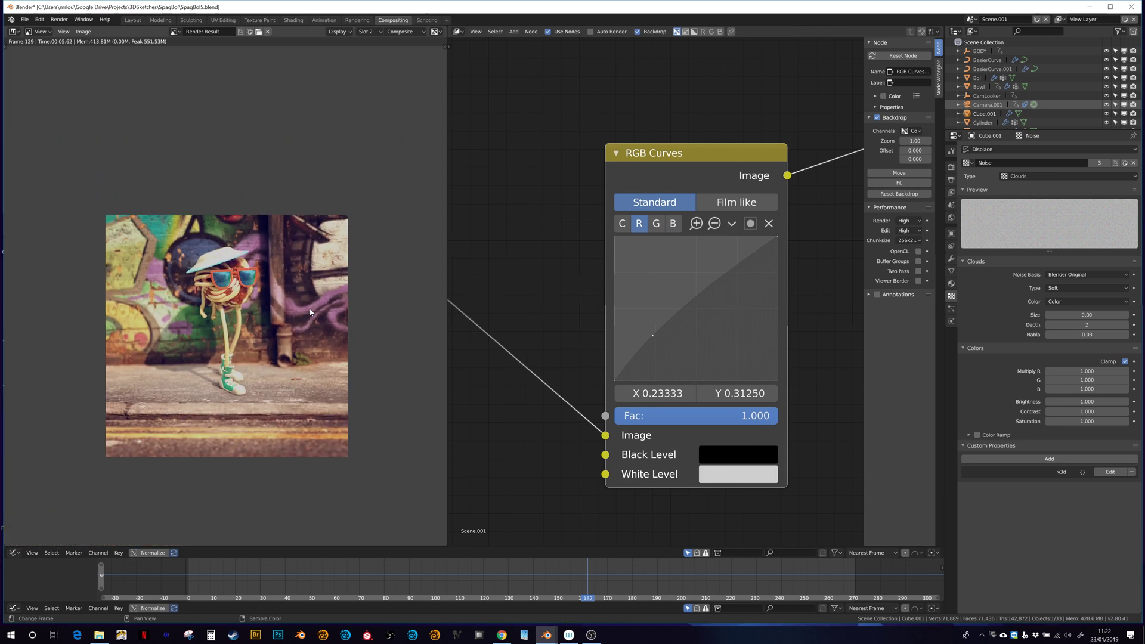
scroll(310, 312, up, 1)
Enable Use Alpha on the Composite output node.
drag(656, 152, 613, 131)
scroll(272, 355, up, 1)
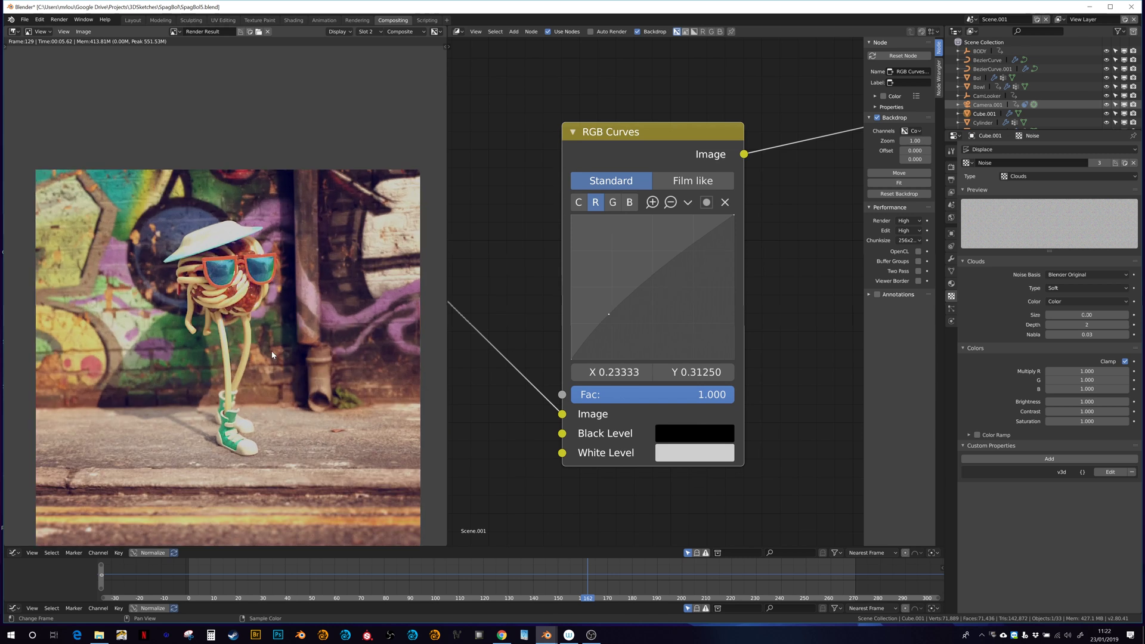
scroll(695, 281, down, 5)
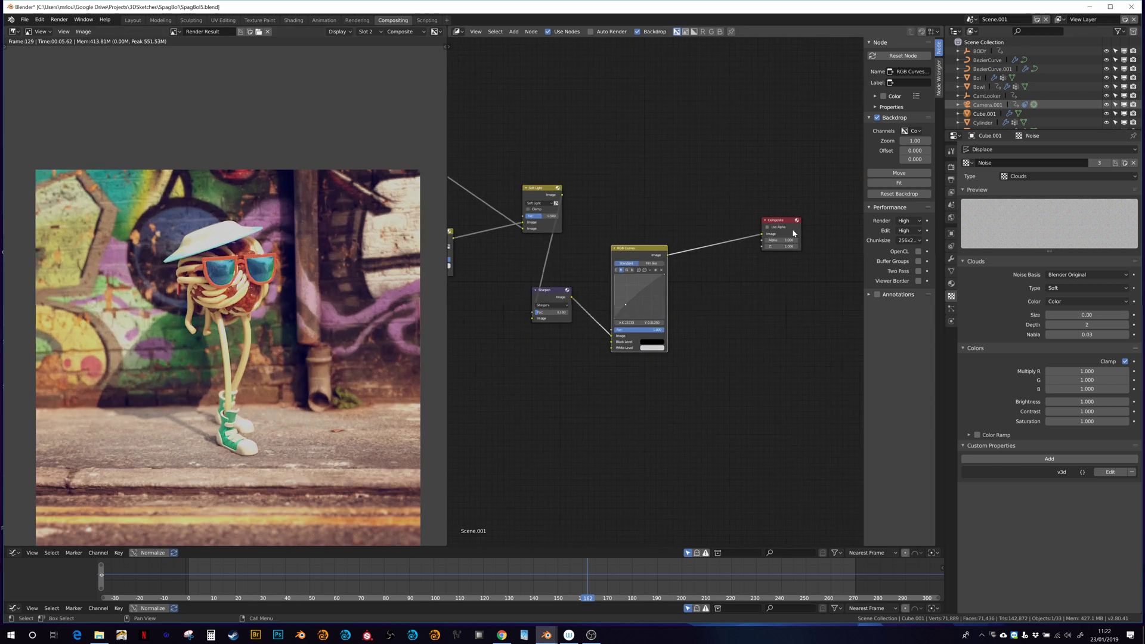
click(767, 227)
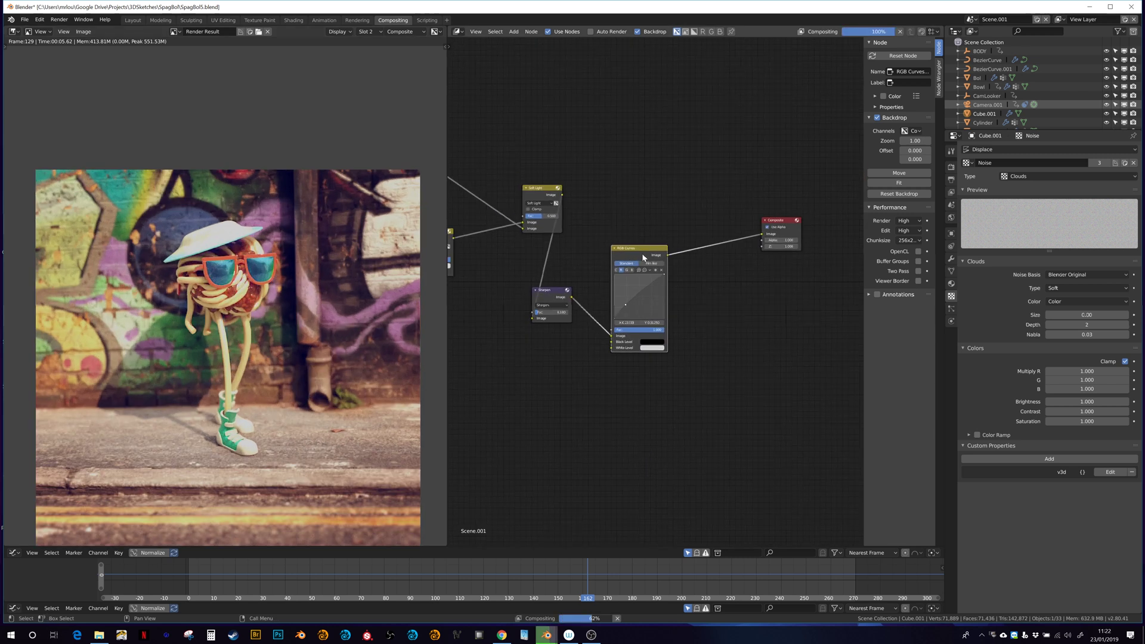
middle_drag(650, 397, 715, 397)
Insert a Lens Distortion node on the Soften–RGB Curves link.
ctrl+scroll(715, 398, up, 10)
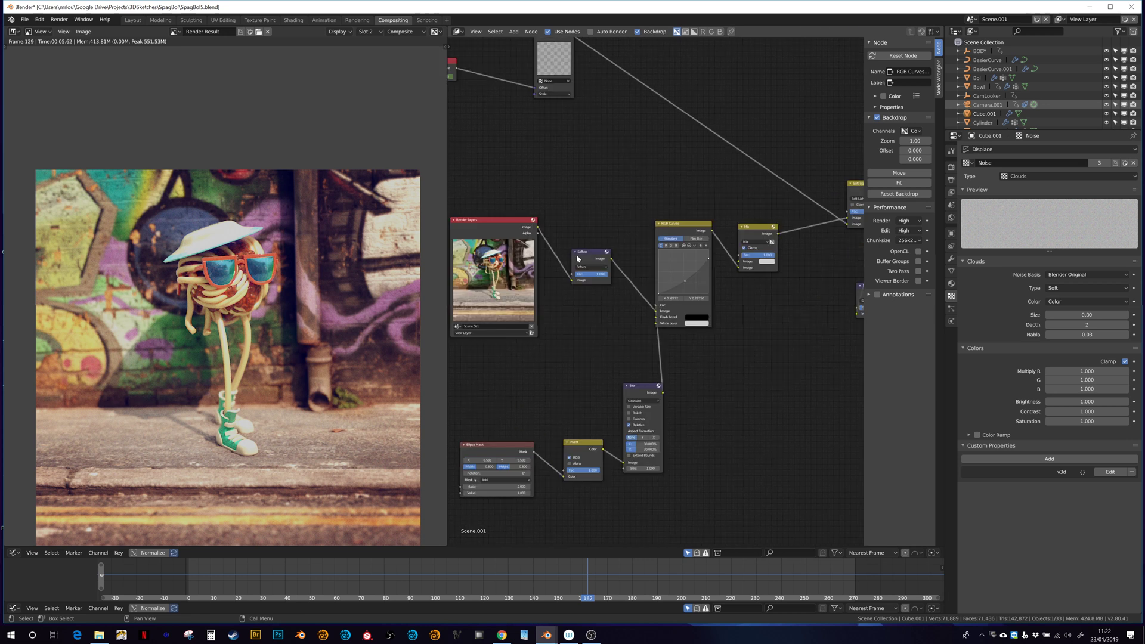
drag(672, 226, 730, 280)
key(shift+a)
mouse_move(630, 194)
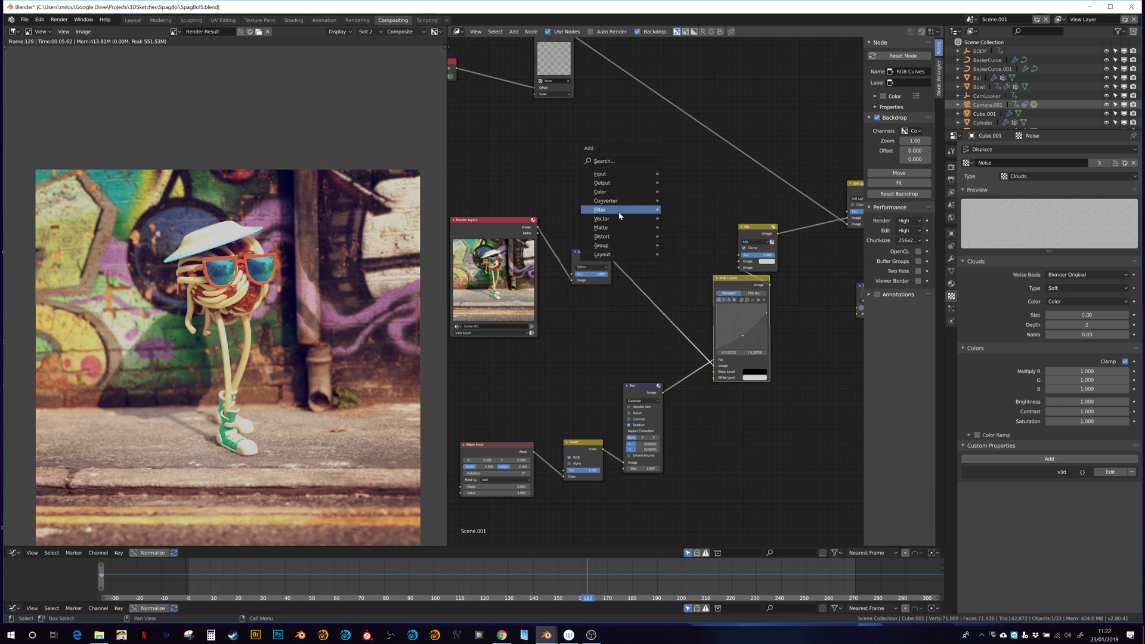
mouse_move(619, 216)
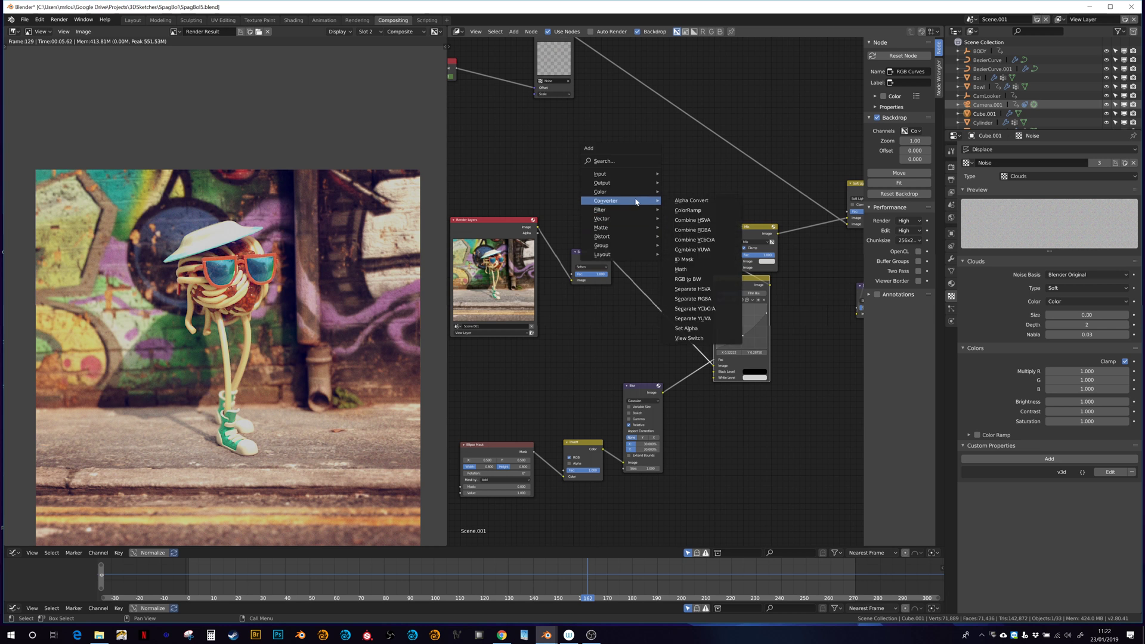
mouse_move(623, 236)
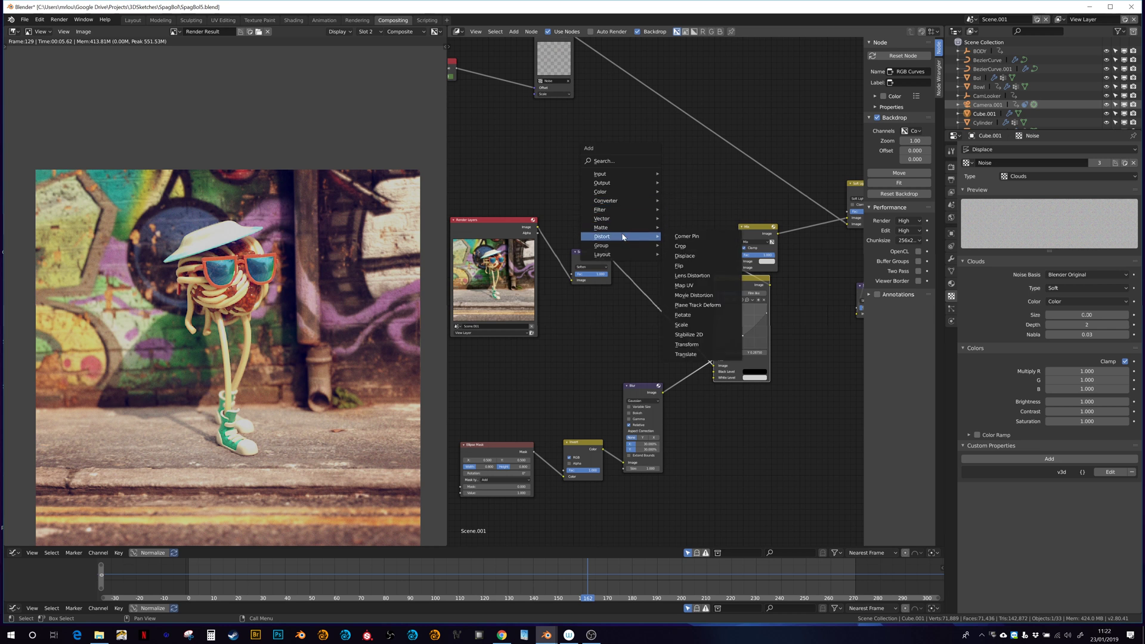
click(692, 275)
click(665, 320)
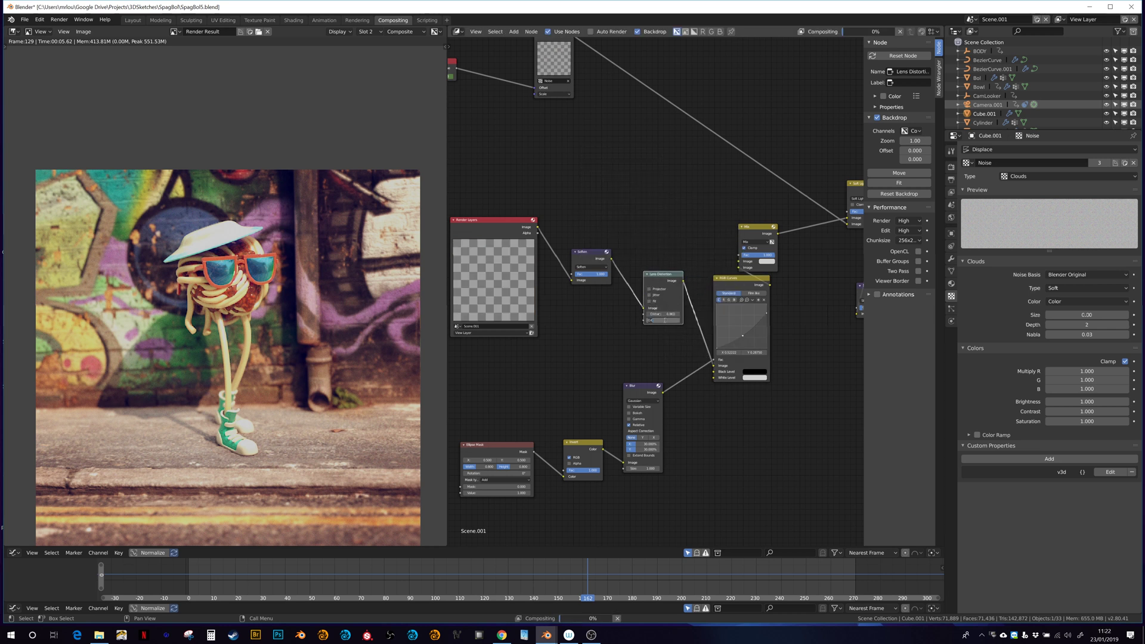
Set the Lens Distortion Dispersion to 0.620.
key(Return)
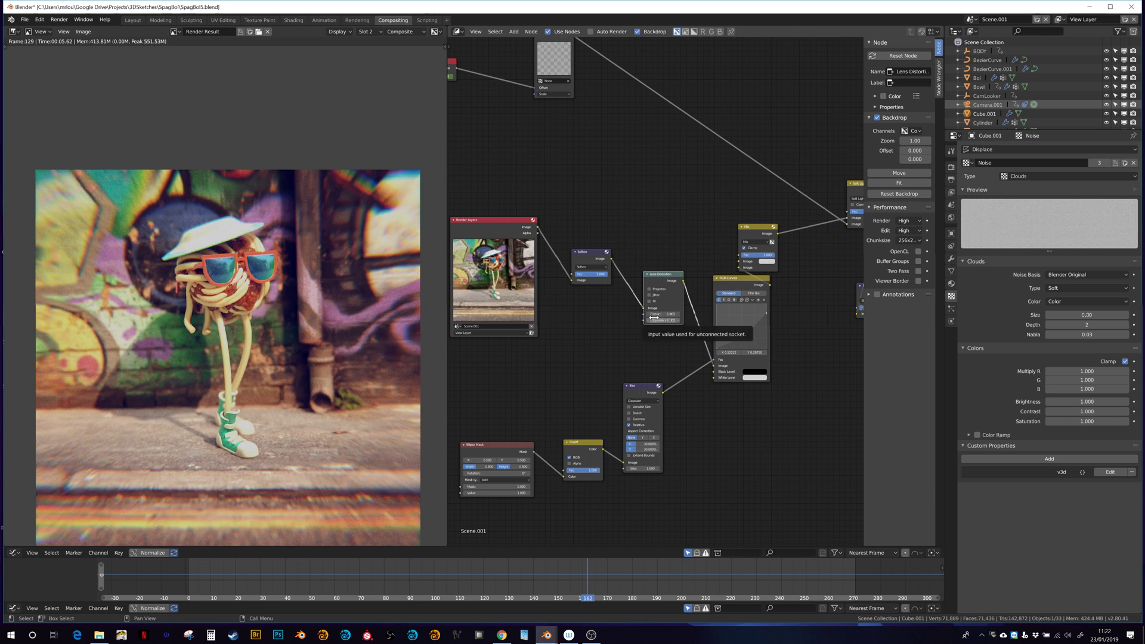
click(665, 321)
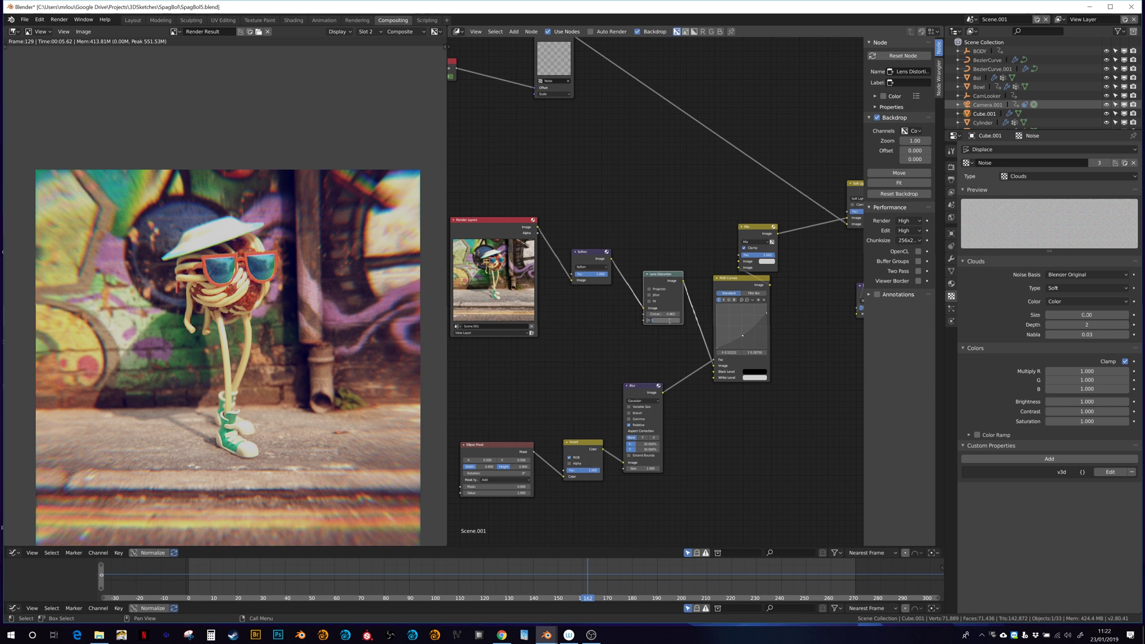
text(.62)
key(Return)
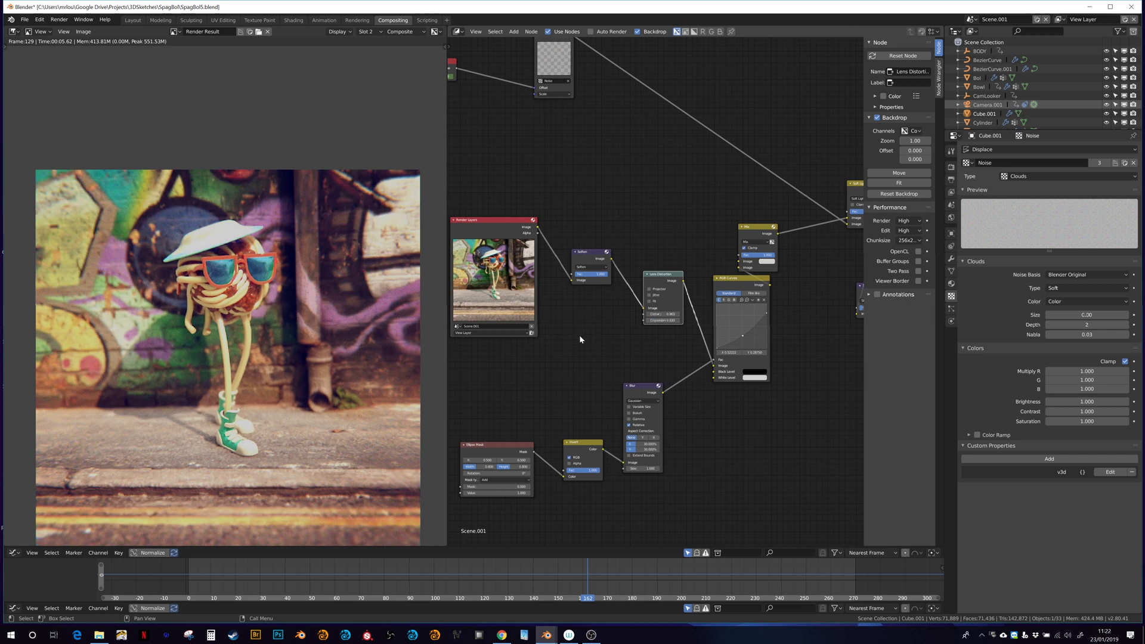
scroll(591, 371, down, 1)
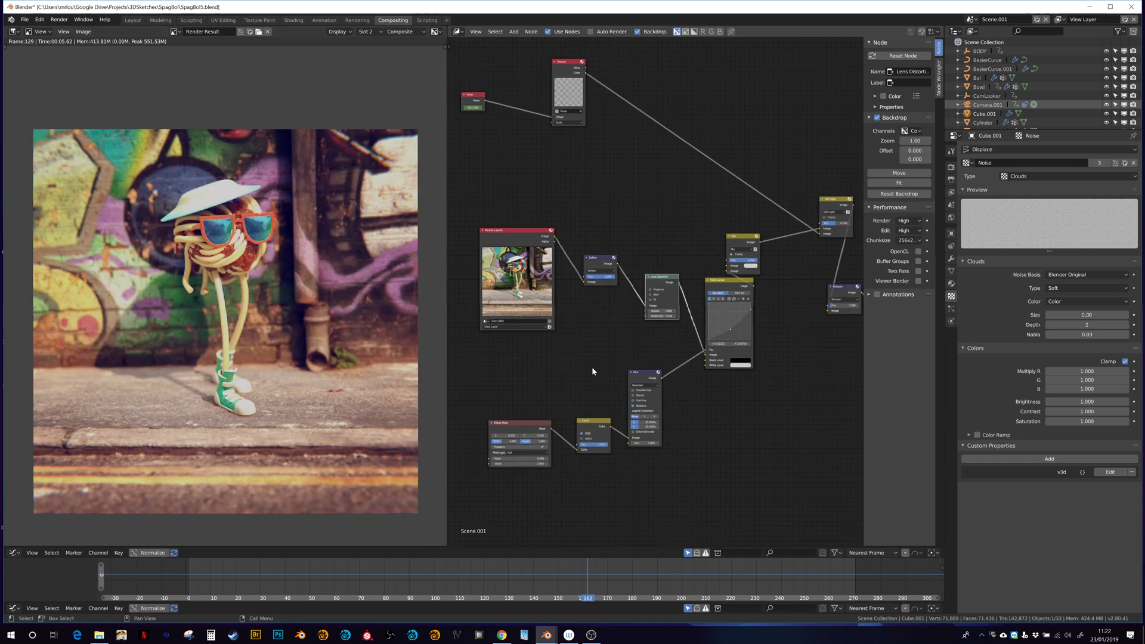
scroll(592, 371, down, 1)
middle_drag(592, 371, 562, 412)
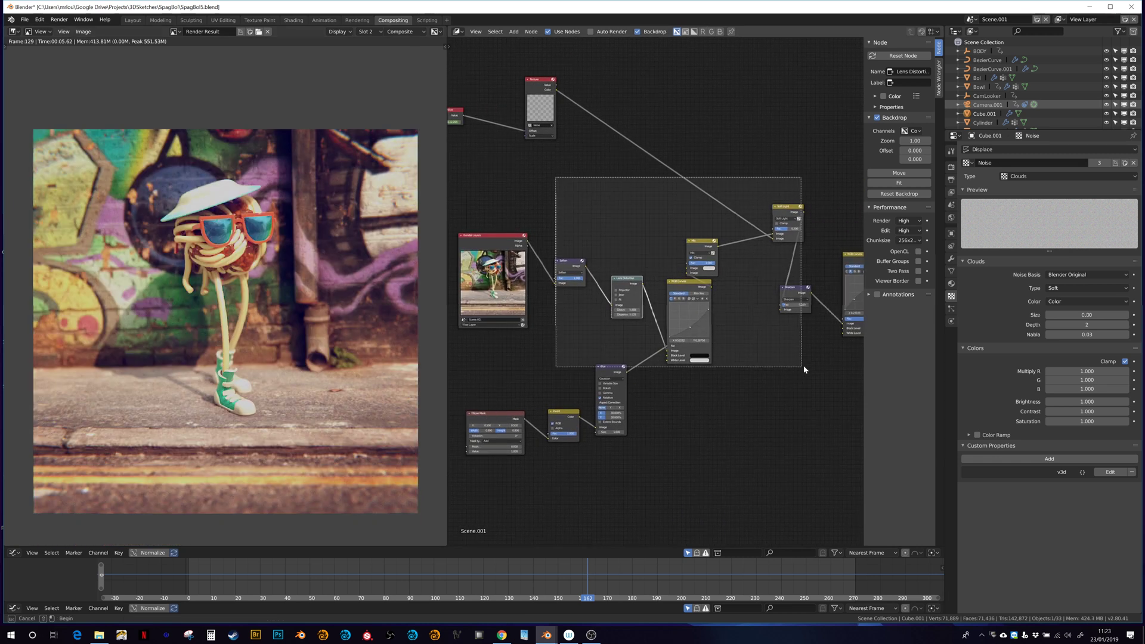
drag(807, 366, 807, 367)
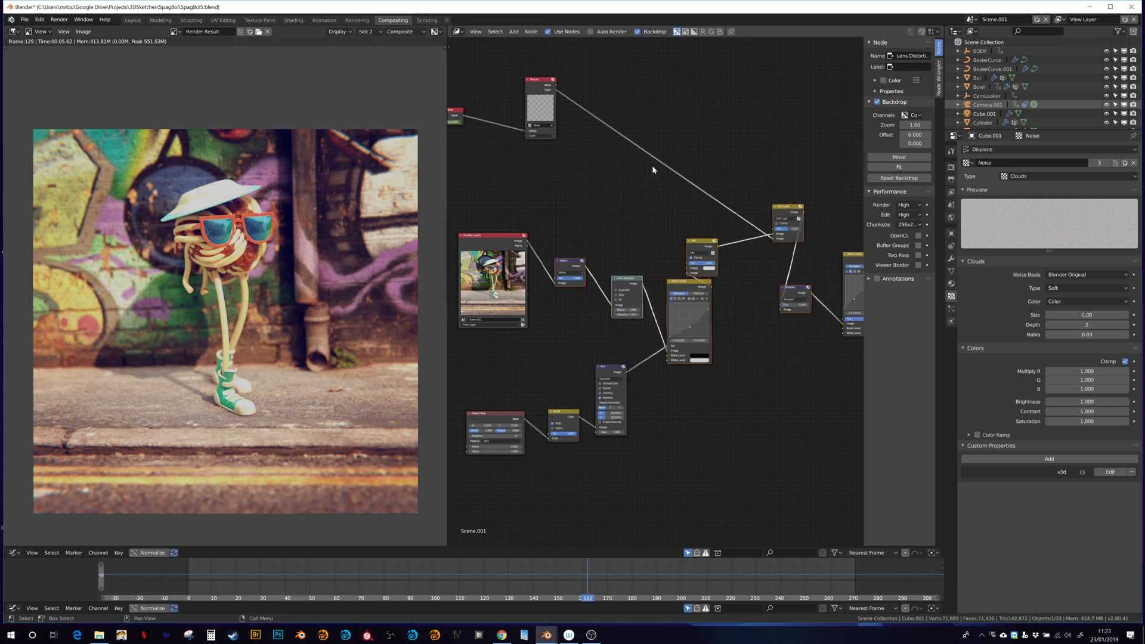
key(m)
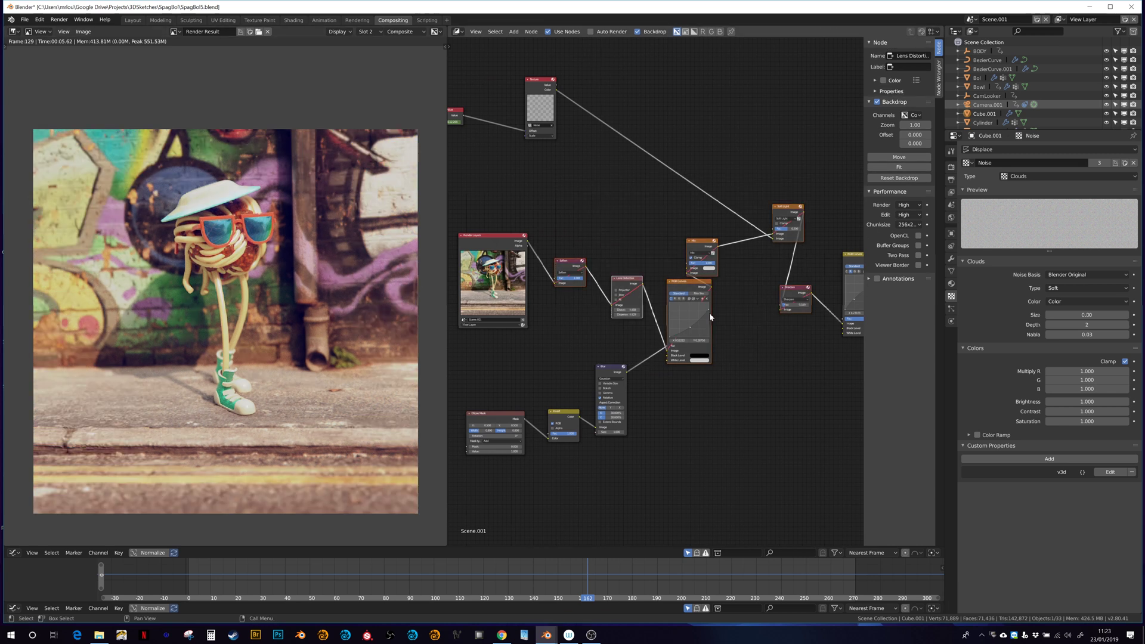
key(m)
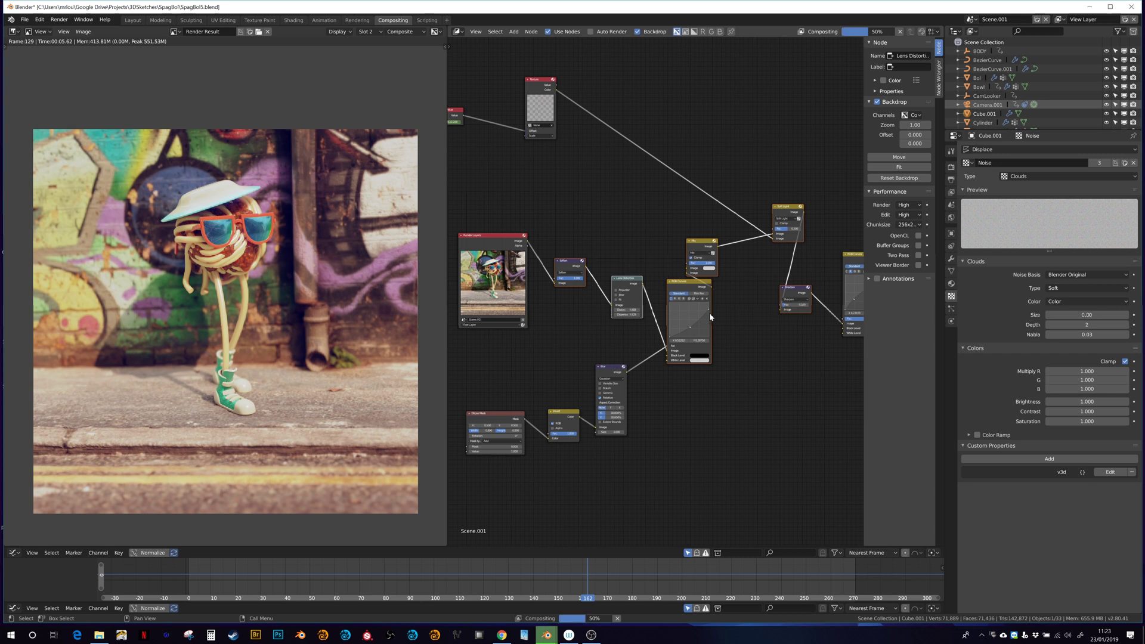
Mute Lens Distortion to compare, set Soft Light Fac to 0.200, and unmute it.
scroll(303, 245, up, 7)
middle_drag(303, 245, 372, 305)
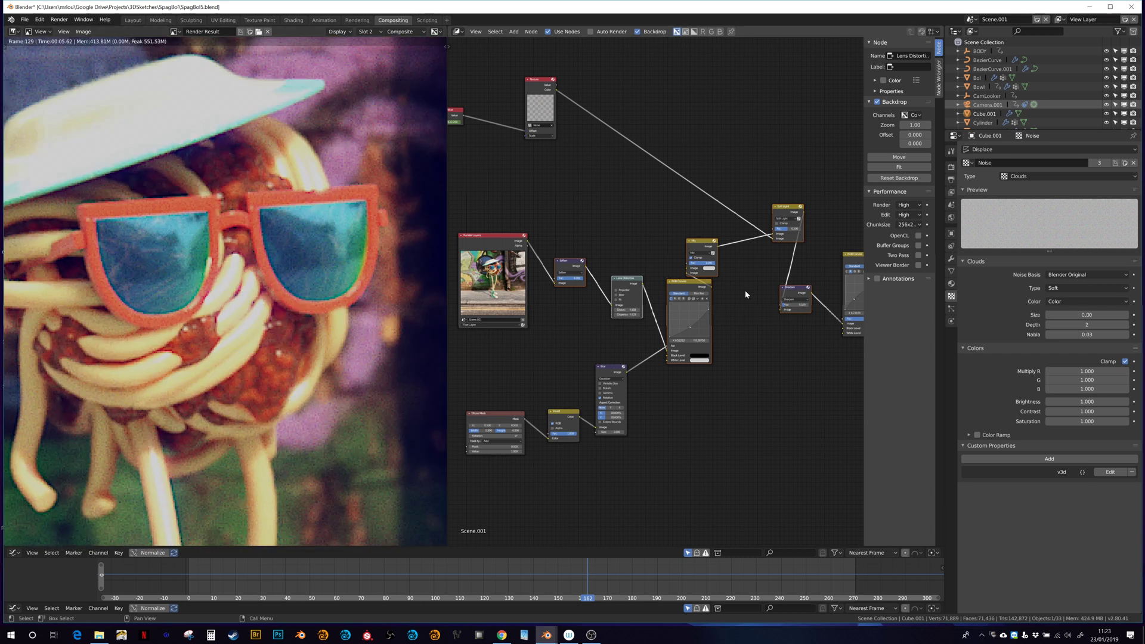
key(m)
key(m)
double_click(790, 230)
text(.2)
key(Return)
key(m)
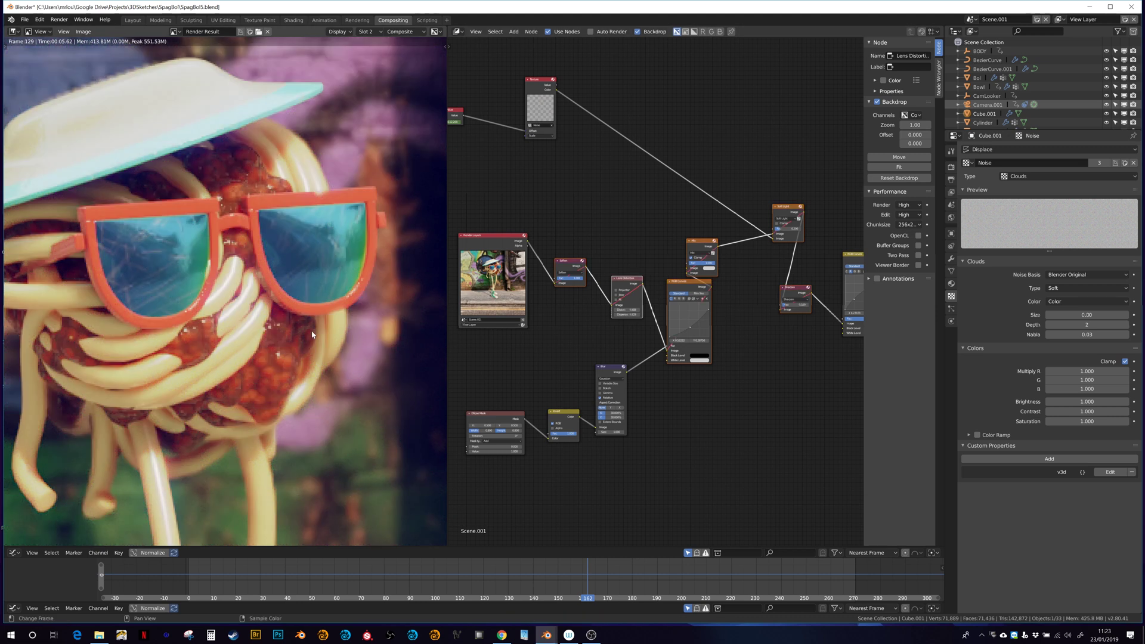